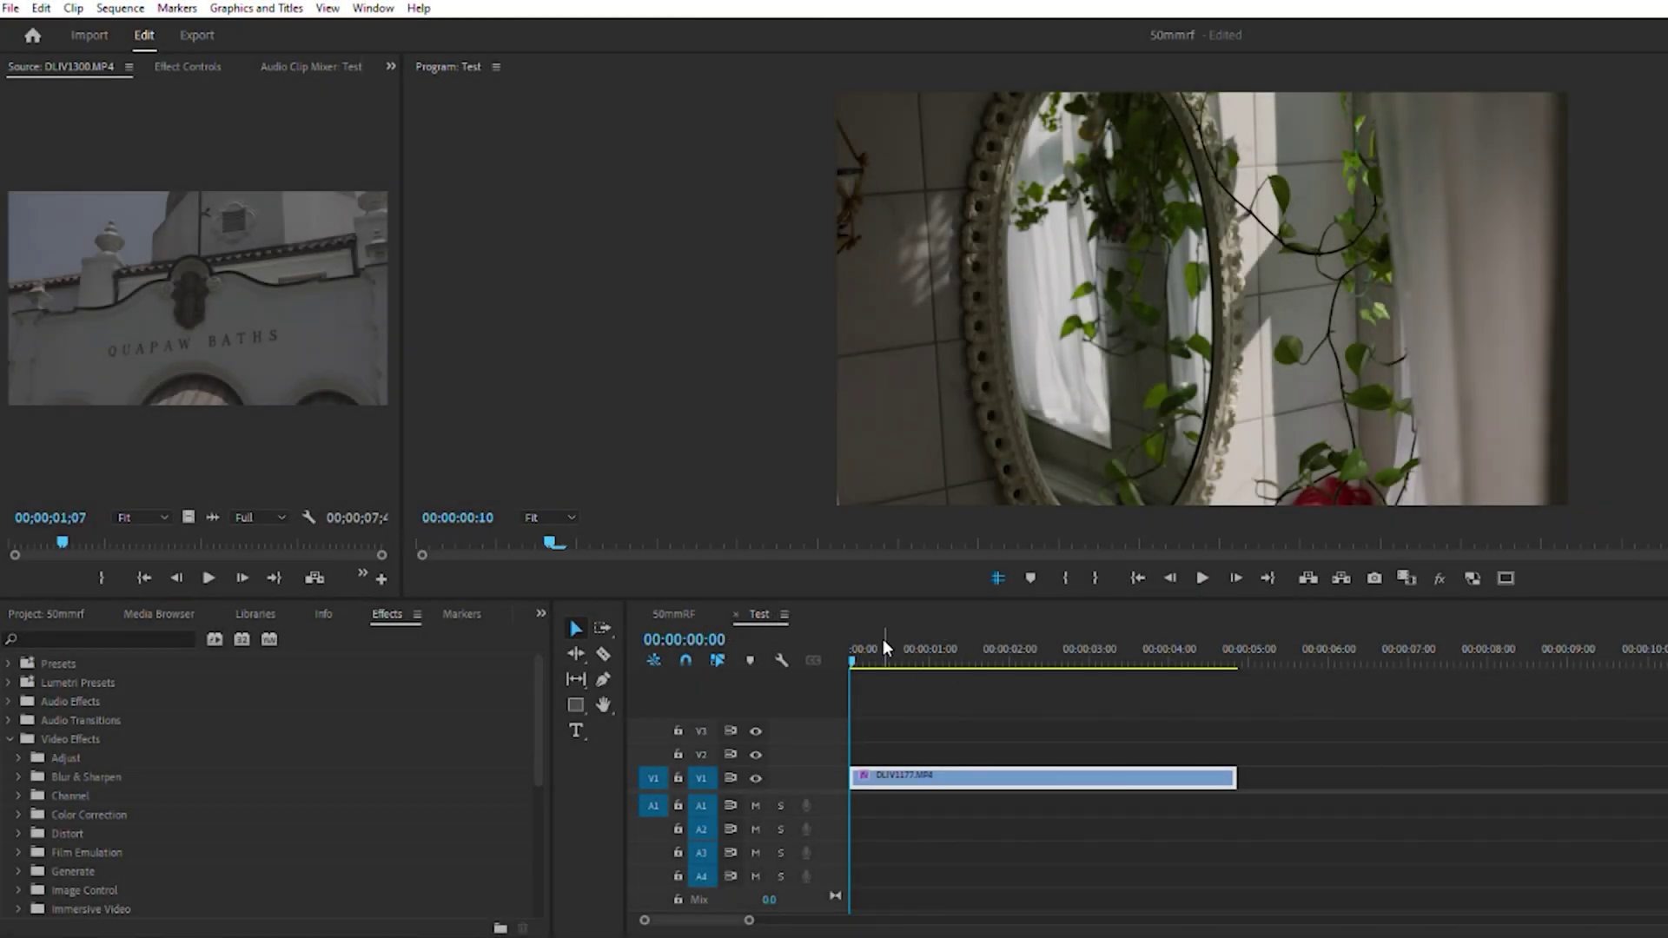
Step: Scrub the Test sequence playhead to 00:00:00:13 inside the DLIV1177.MP4 clip
mouse_move(887, 641)
mouse_down()
mouse_move(1159, 657)
mouse_move(891, 661)
mouse_move(1173, 656)
mouse_move(893, 661)
mouse_up()
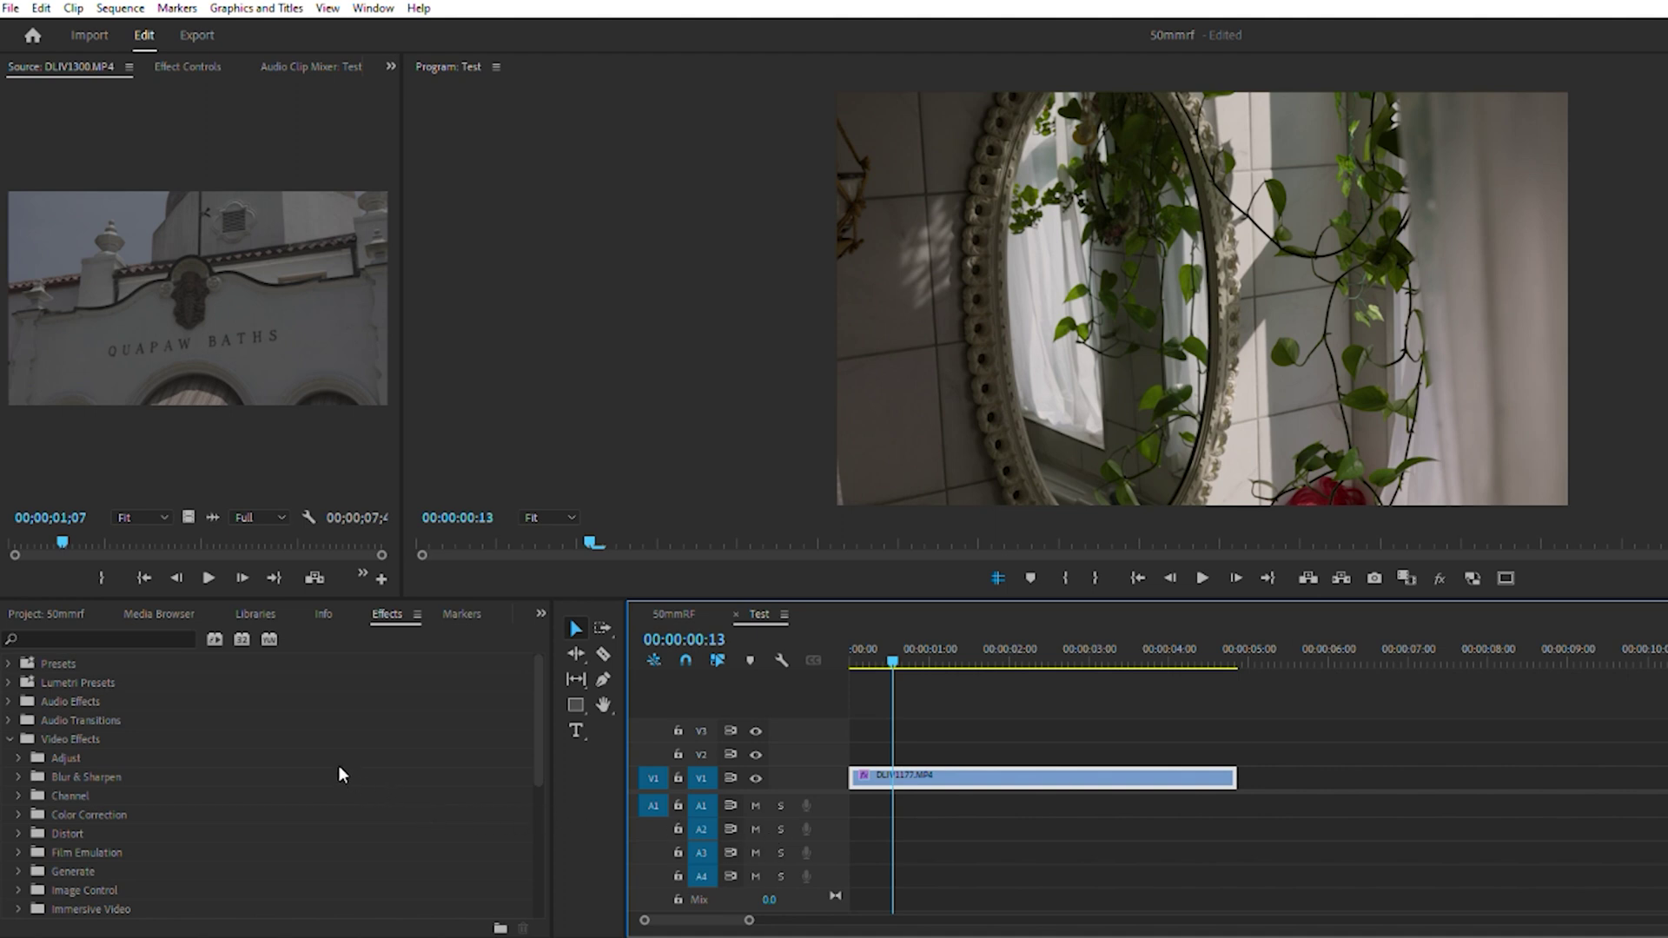
scroll(339, 774, down, 2)
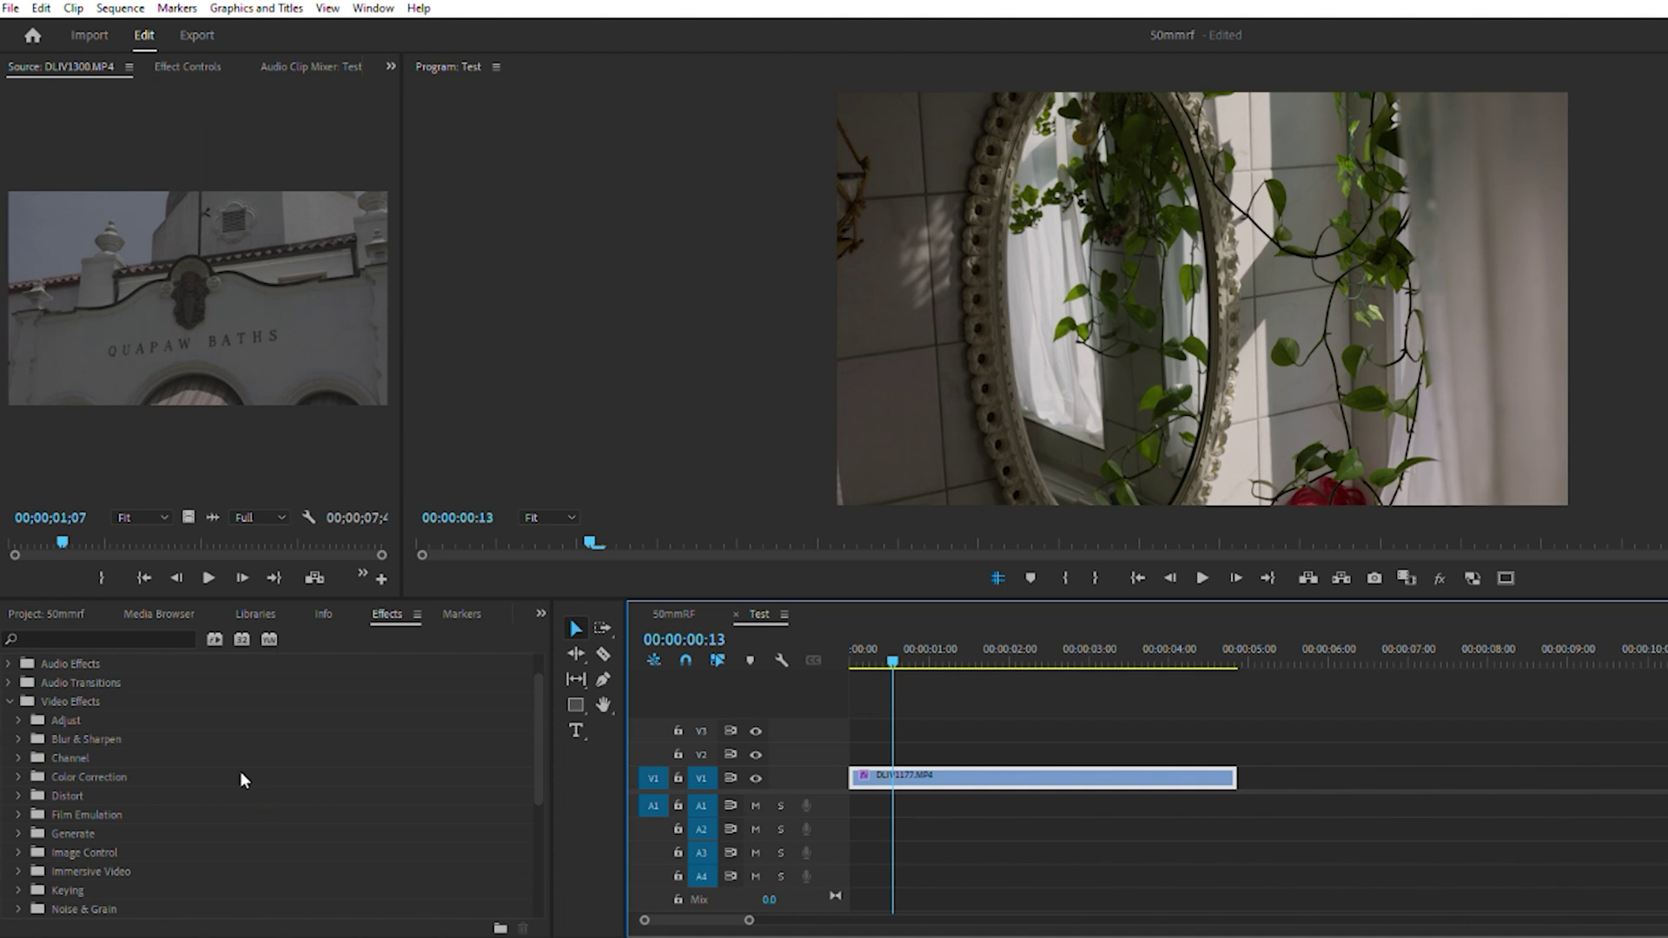
Step: Apply Dehancer Pro v1.0 from Video Effects > Film Emulation to the DLIV1177.MP4 clip
click(19, 814)
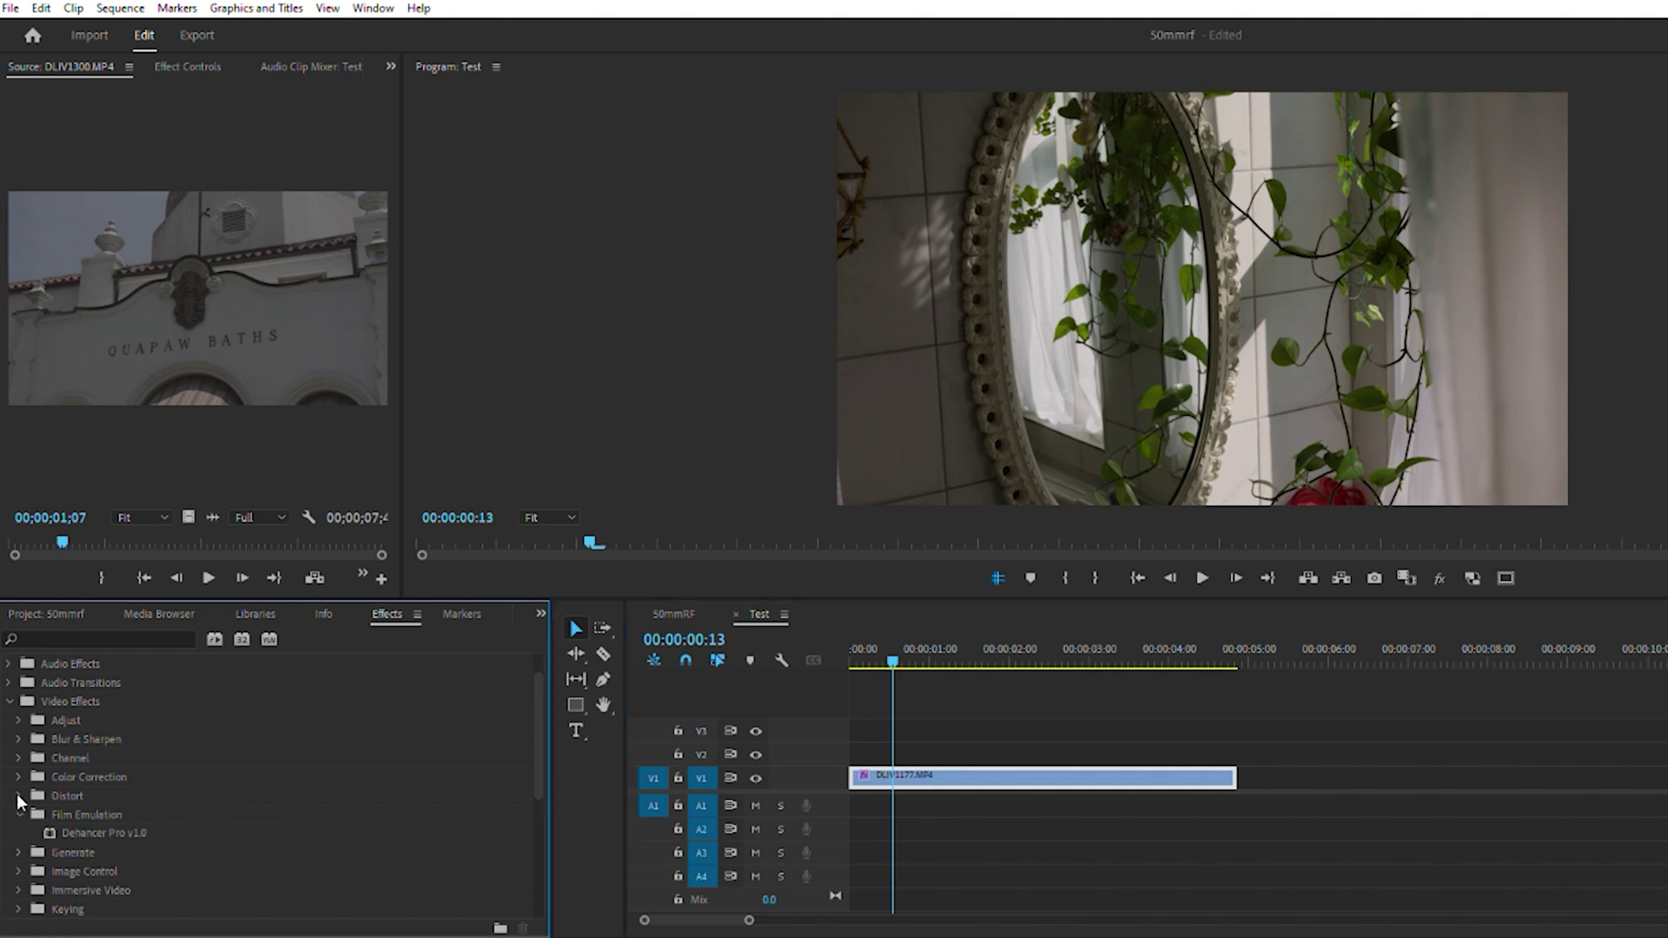
click(82, 817)
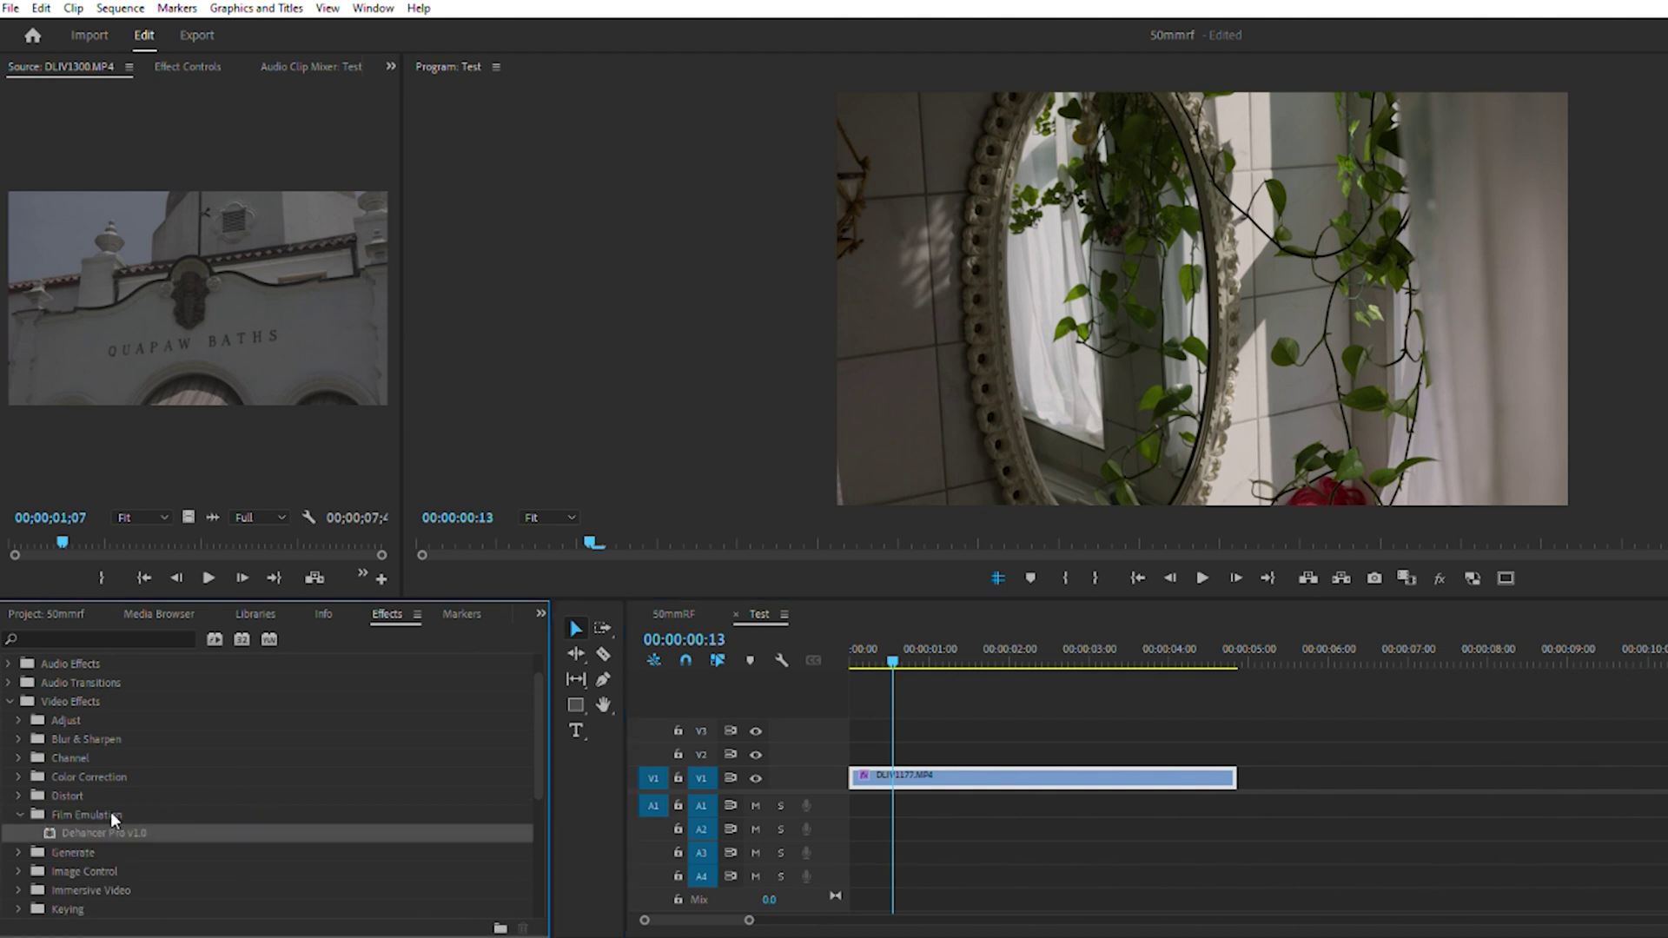
drag(98, 829, 898, 778)
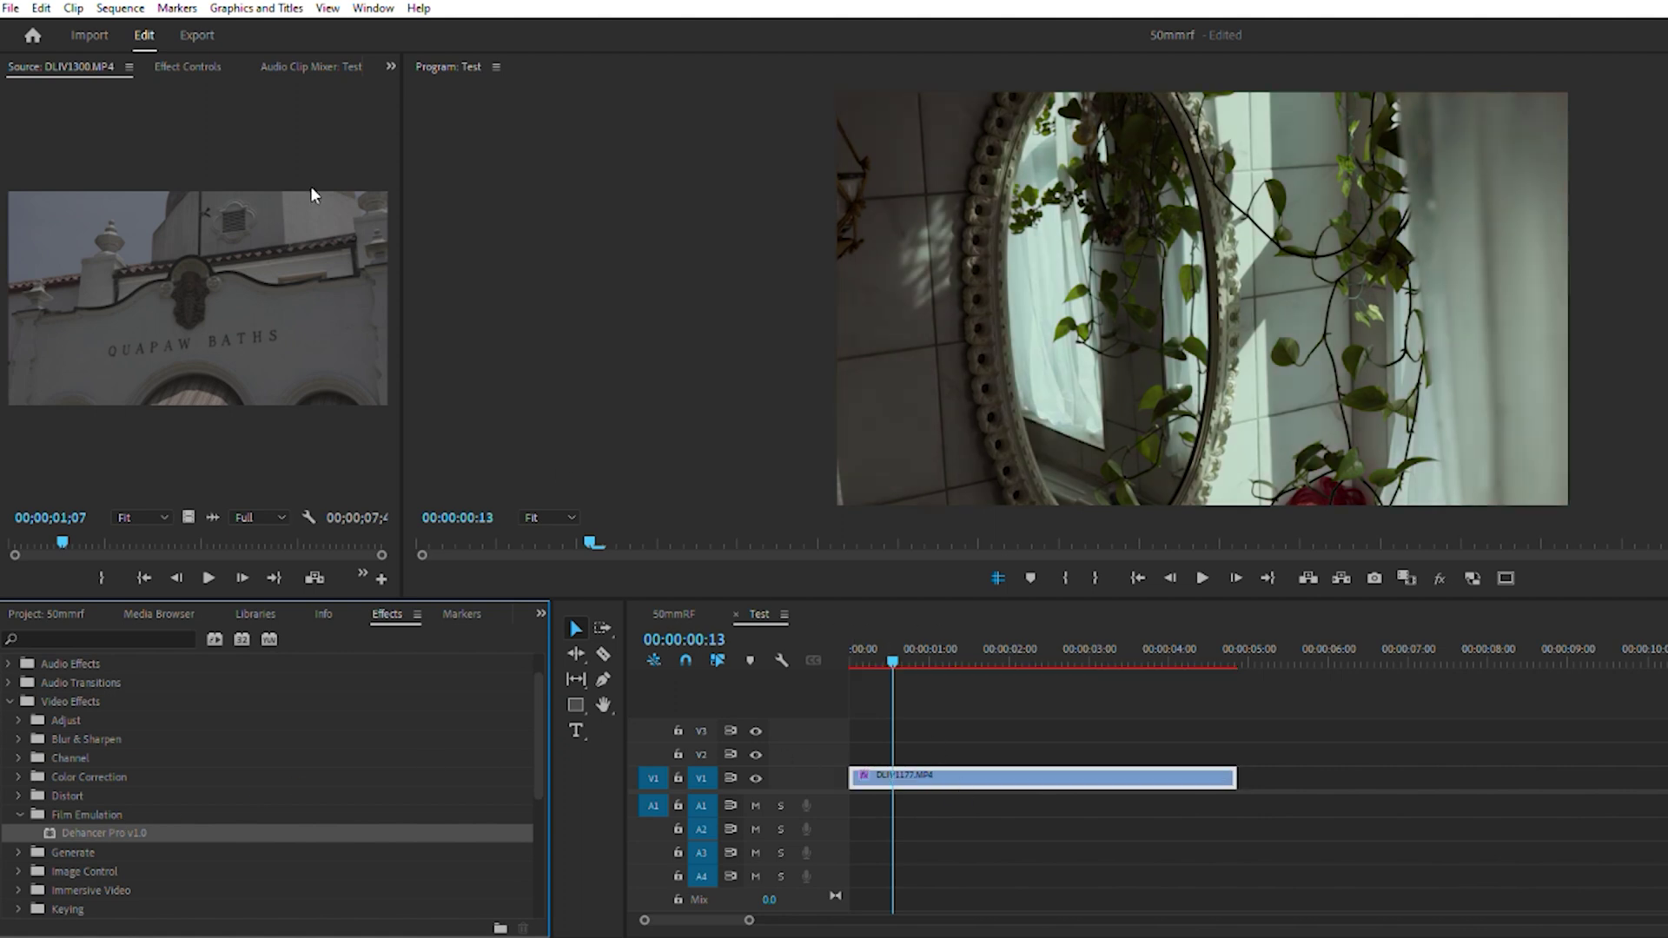
Step: Widen Effect Controls and collapse Motion, Opacity and Lumetri Color to expose Dehancer's sections
click(182, 67)
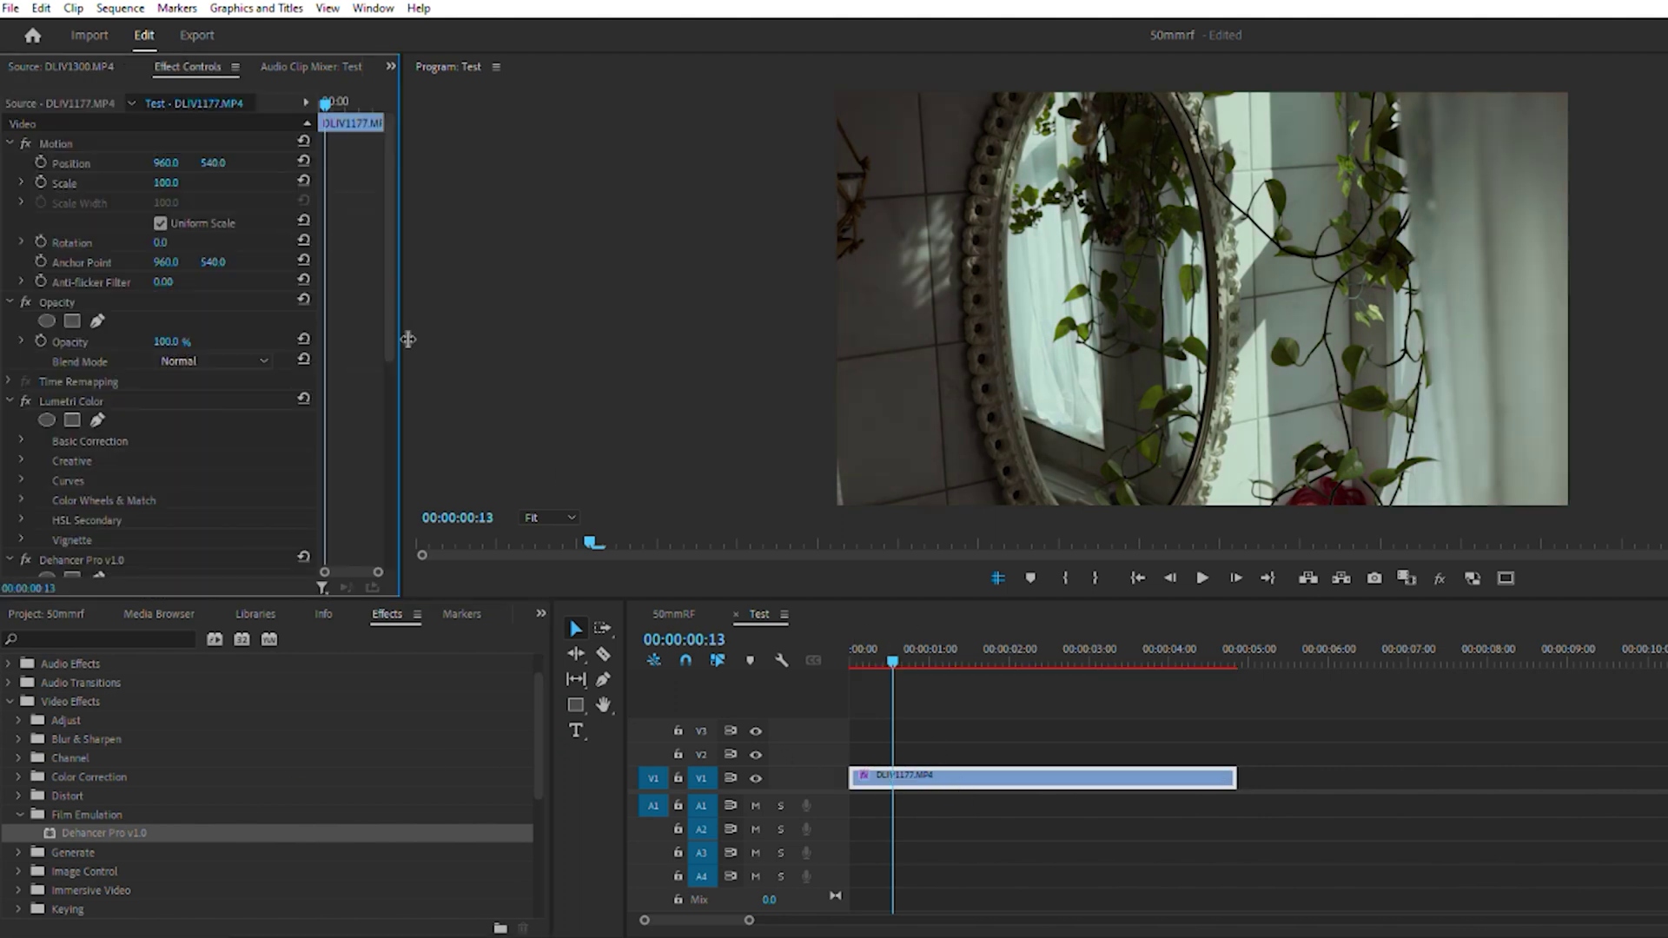
drag(407, 339, 547, 343)
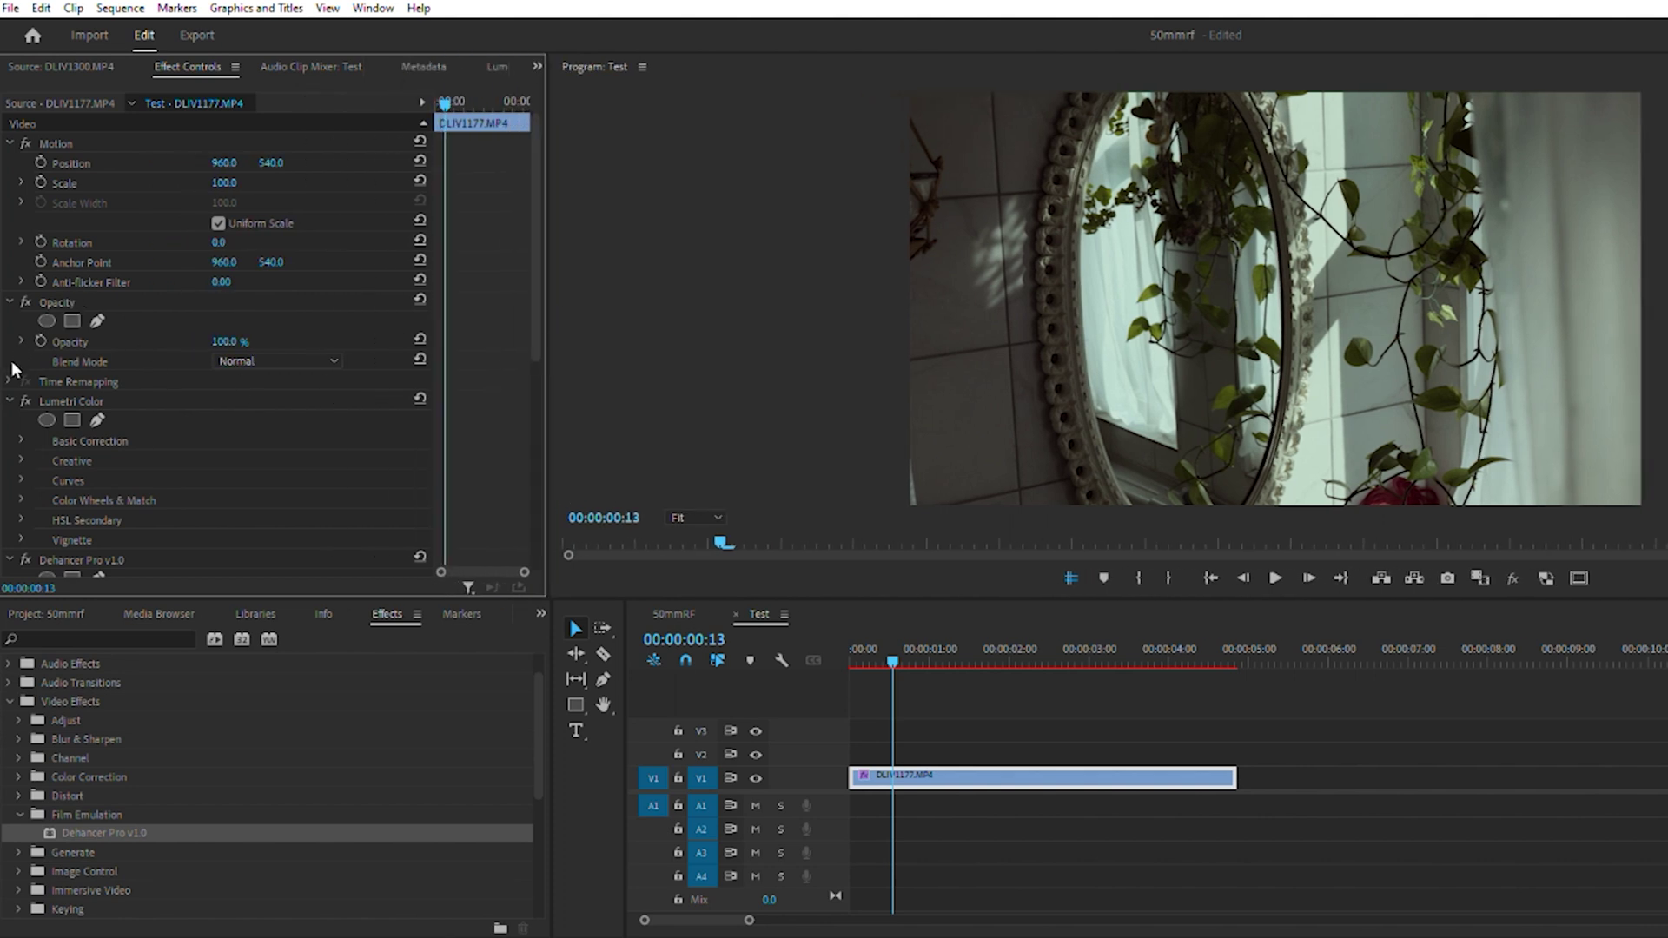
click(10, 143)
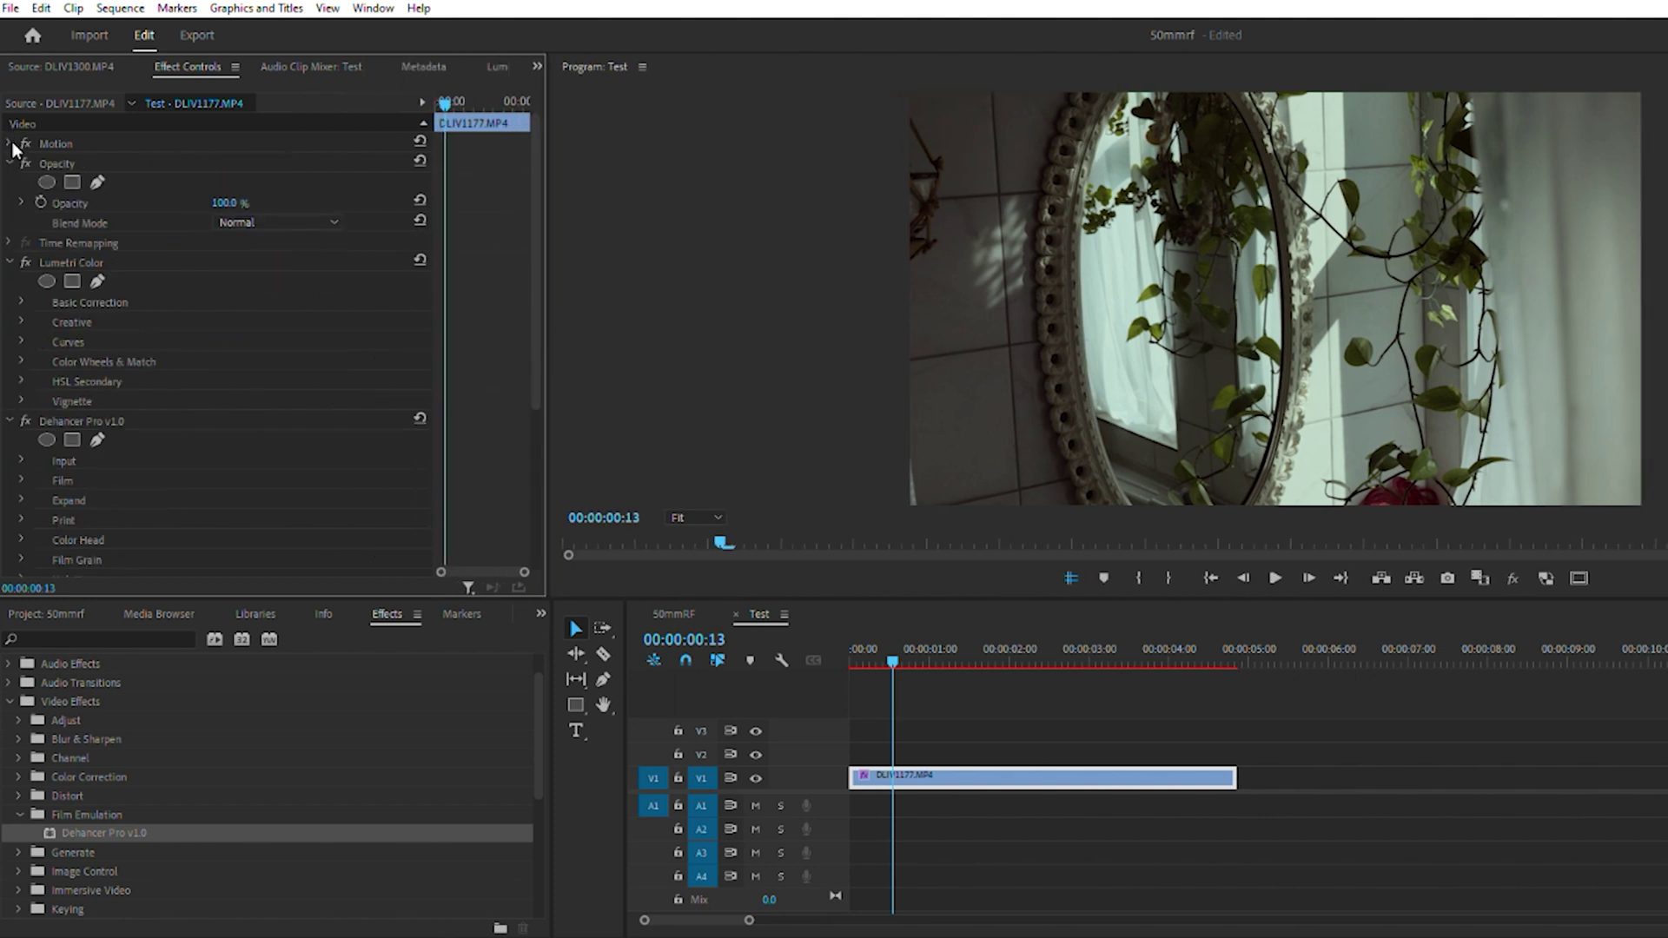
click(12, 150)
click(10, 186)
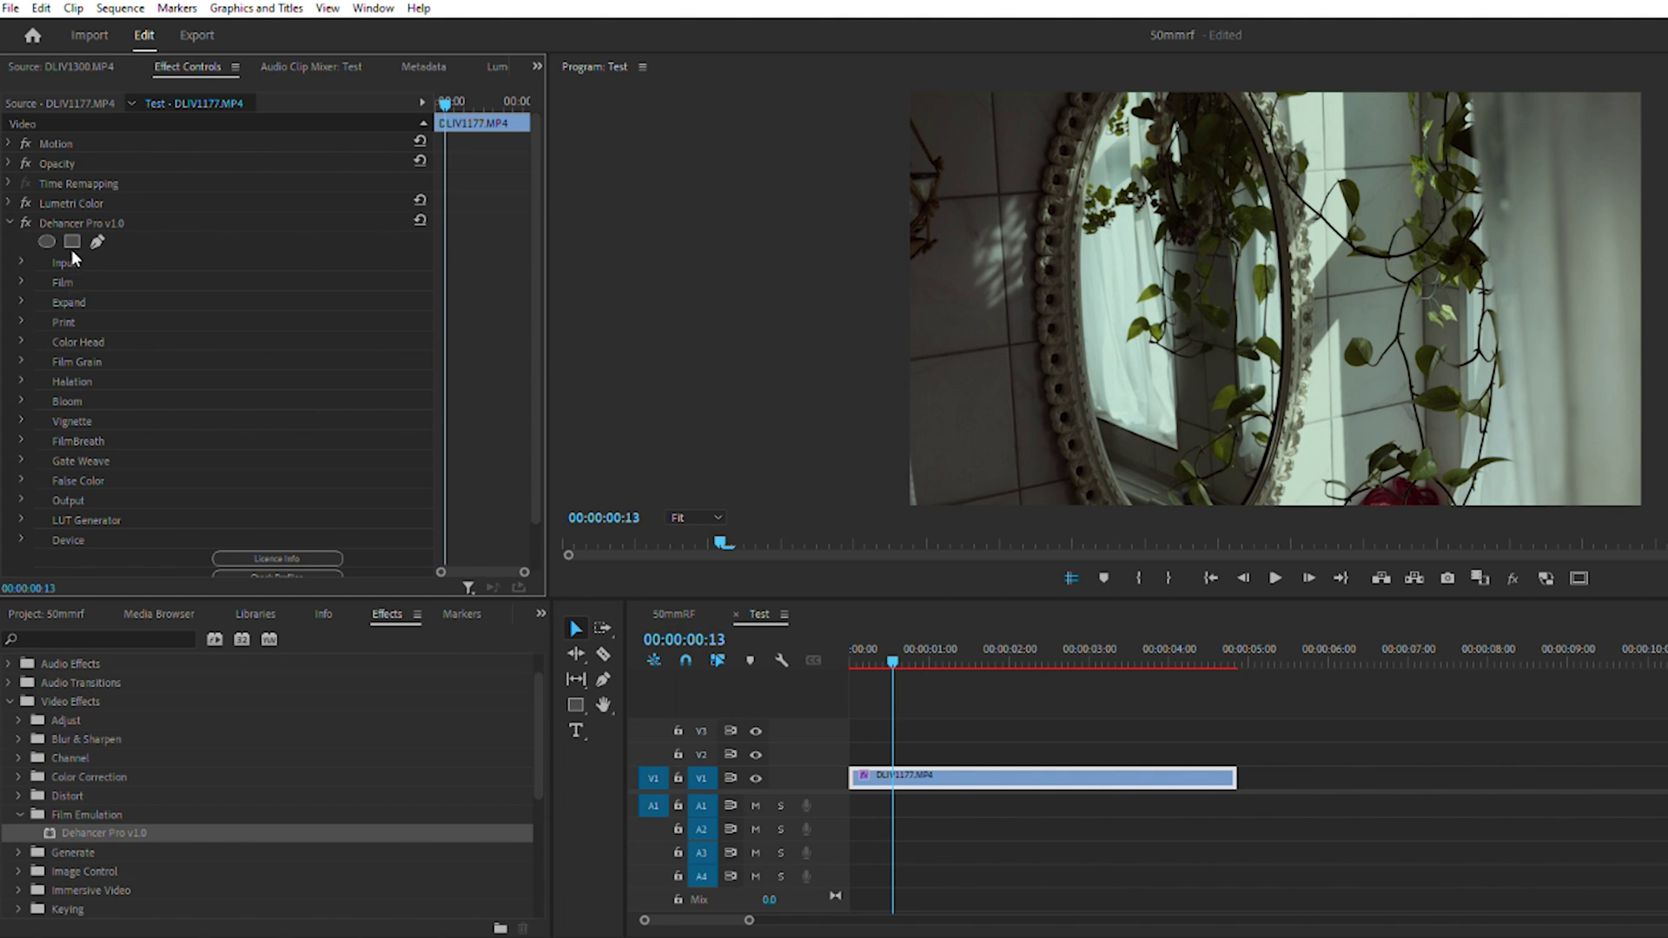
Step: Review Dehancer's Input group, then expand Film and browse the film stock profile list
click(24, 256)
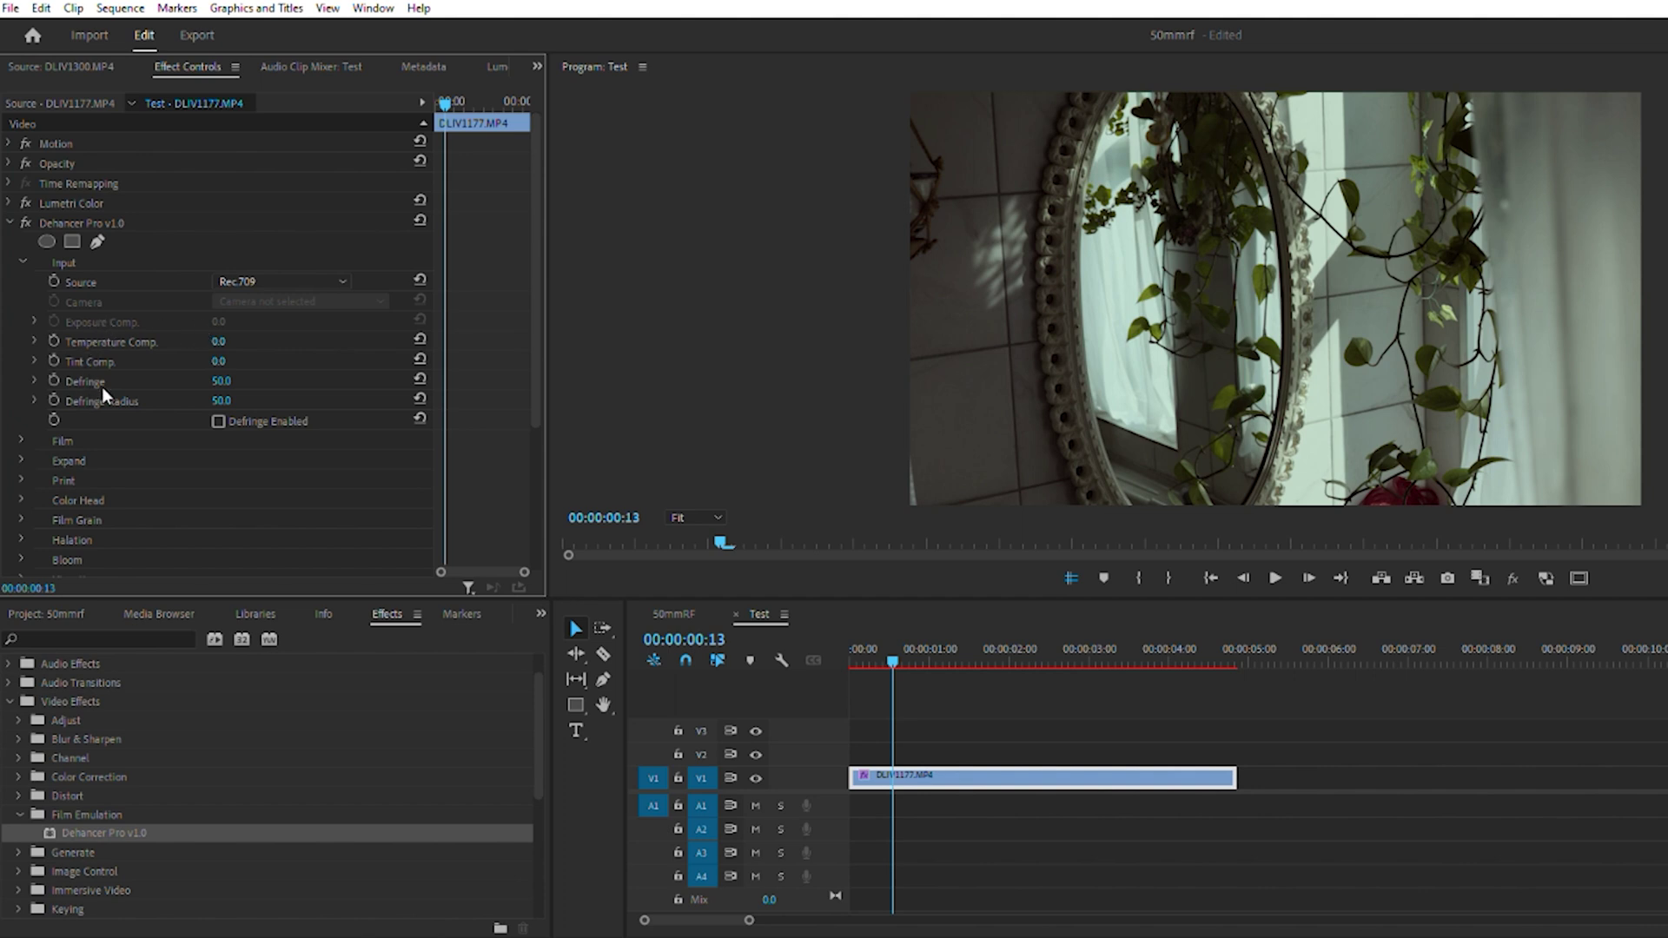
click(22, 261)
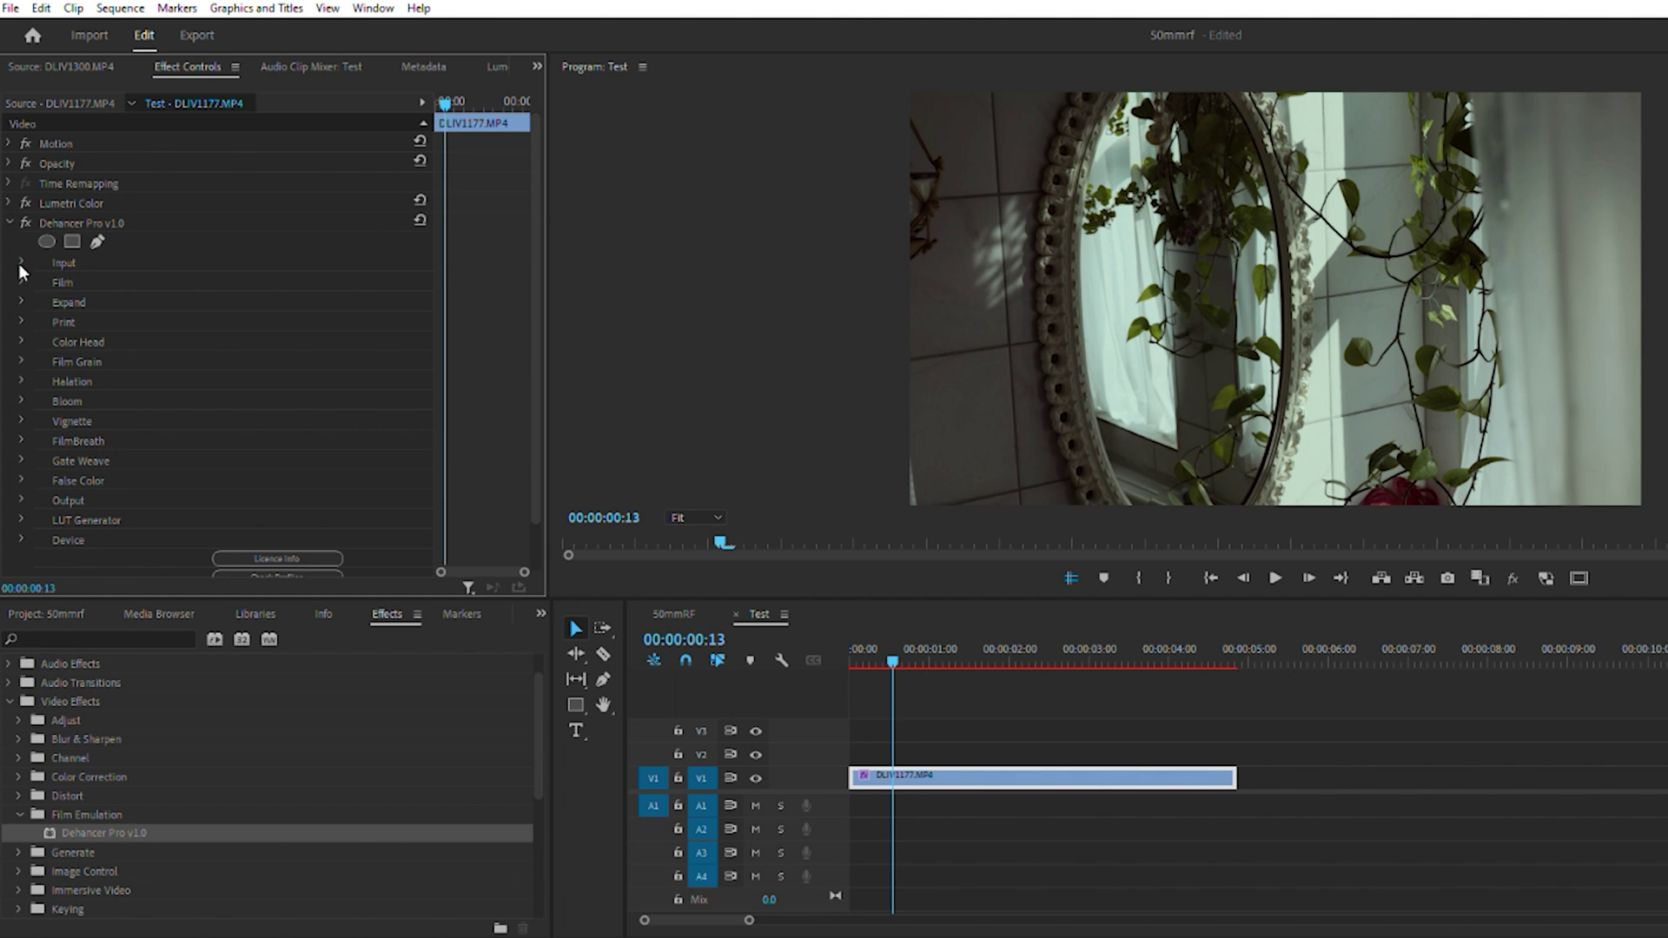
click(21, 281)
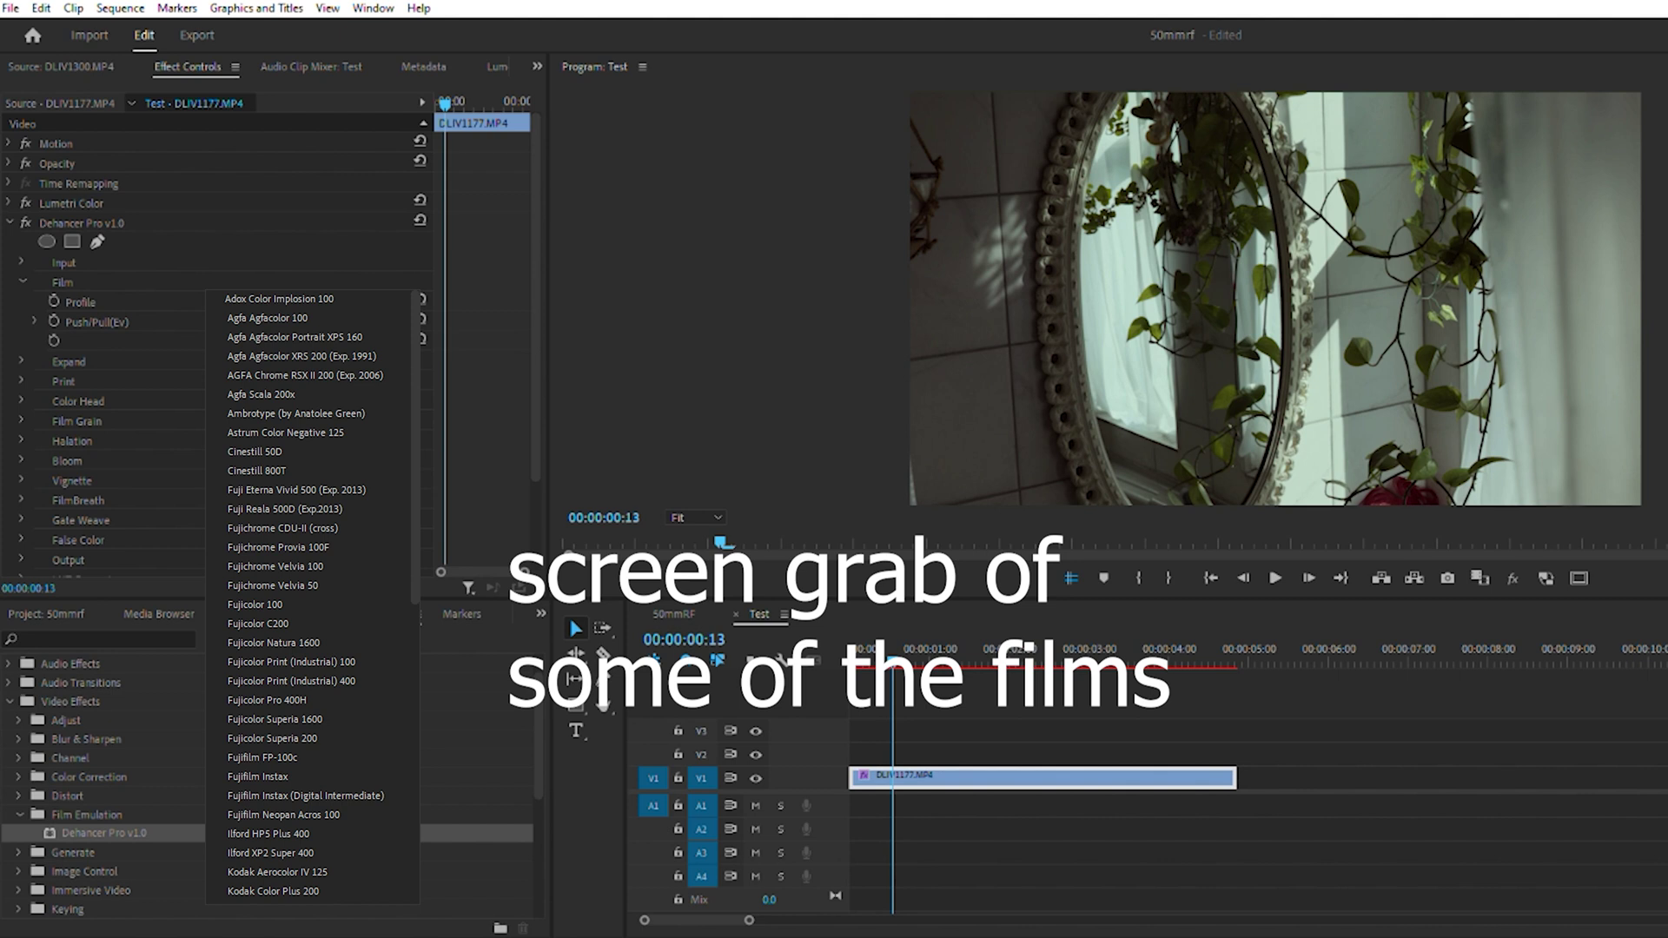
scroll(332, 659, down, 5)
click(331, 659)
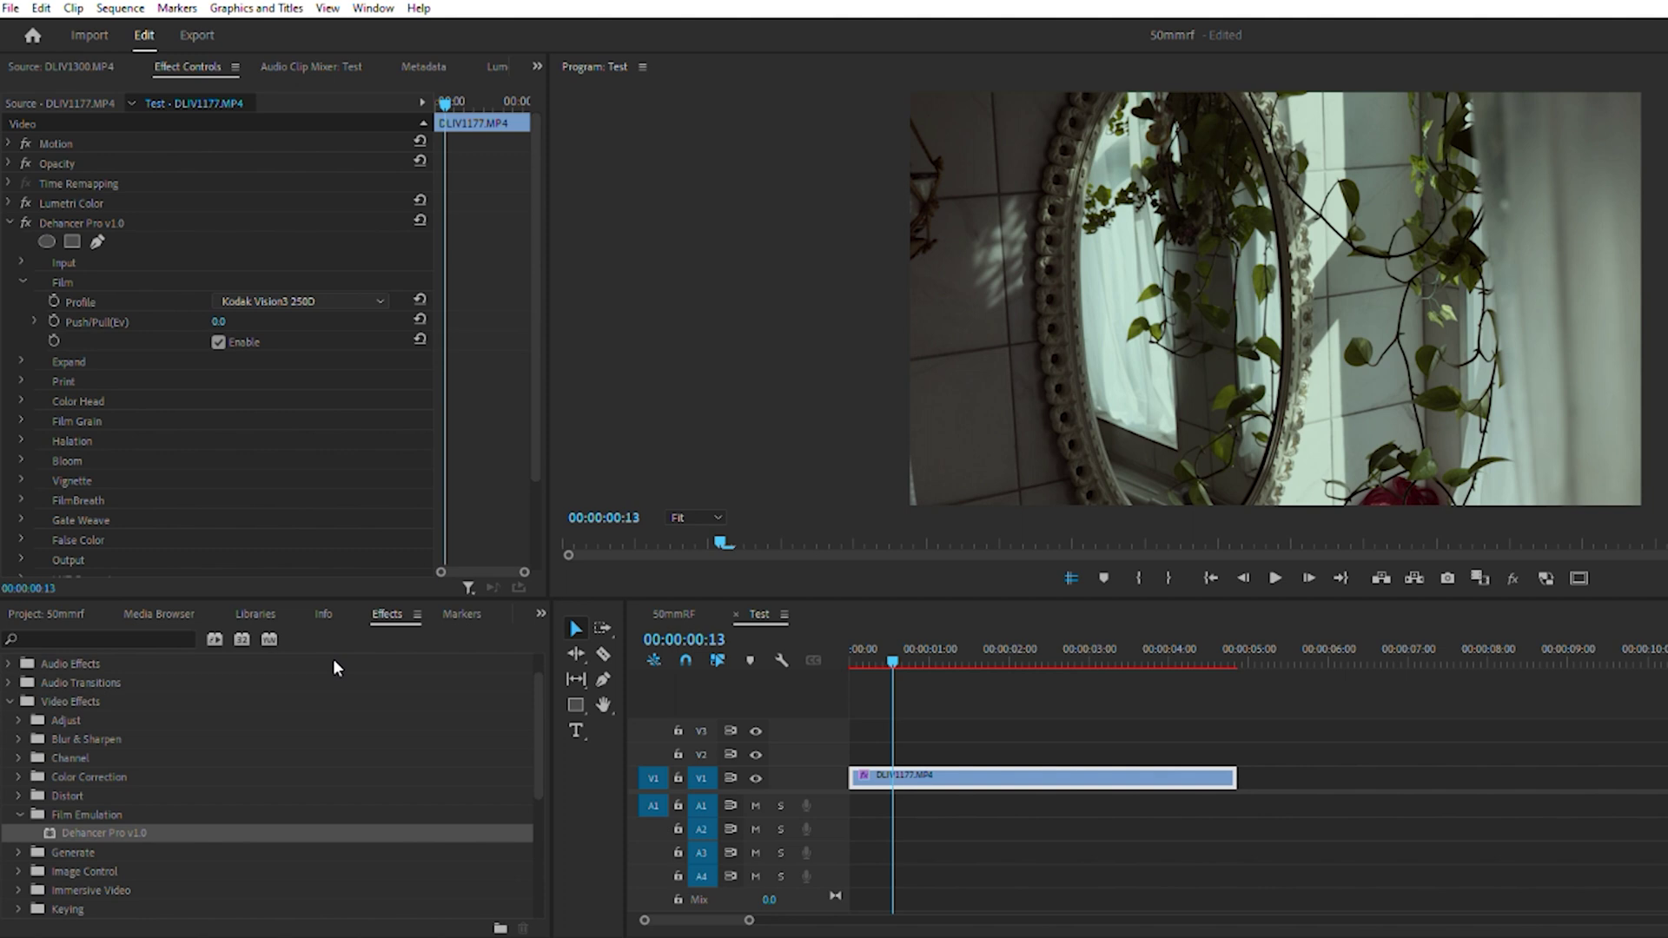
Step: Switch the film profile to Kodak Portra 400 with Push/Pull at -2.0, then collapse Film
key(Down)
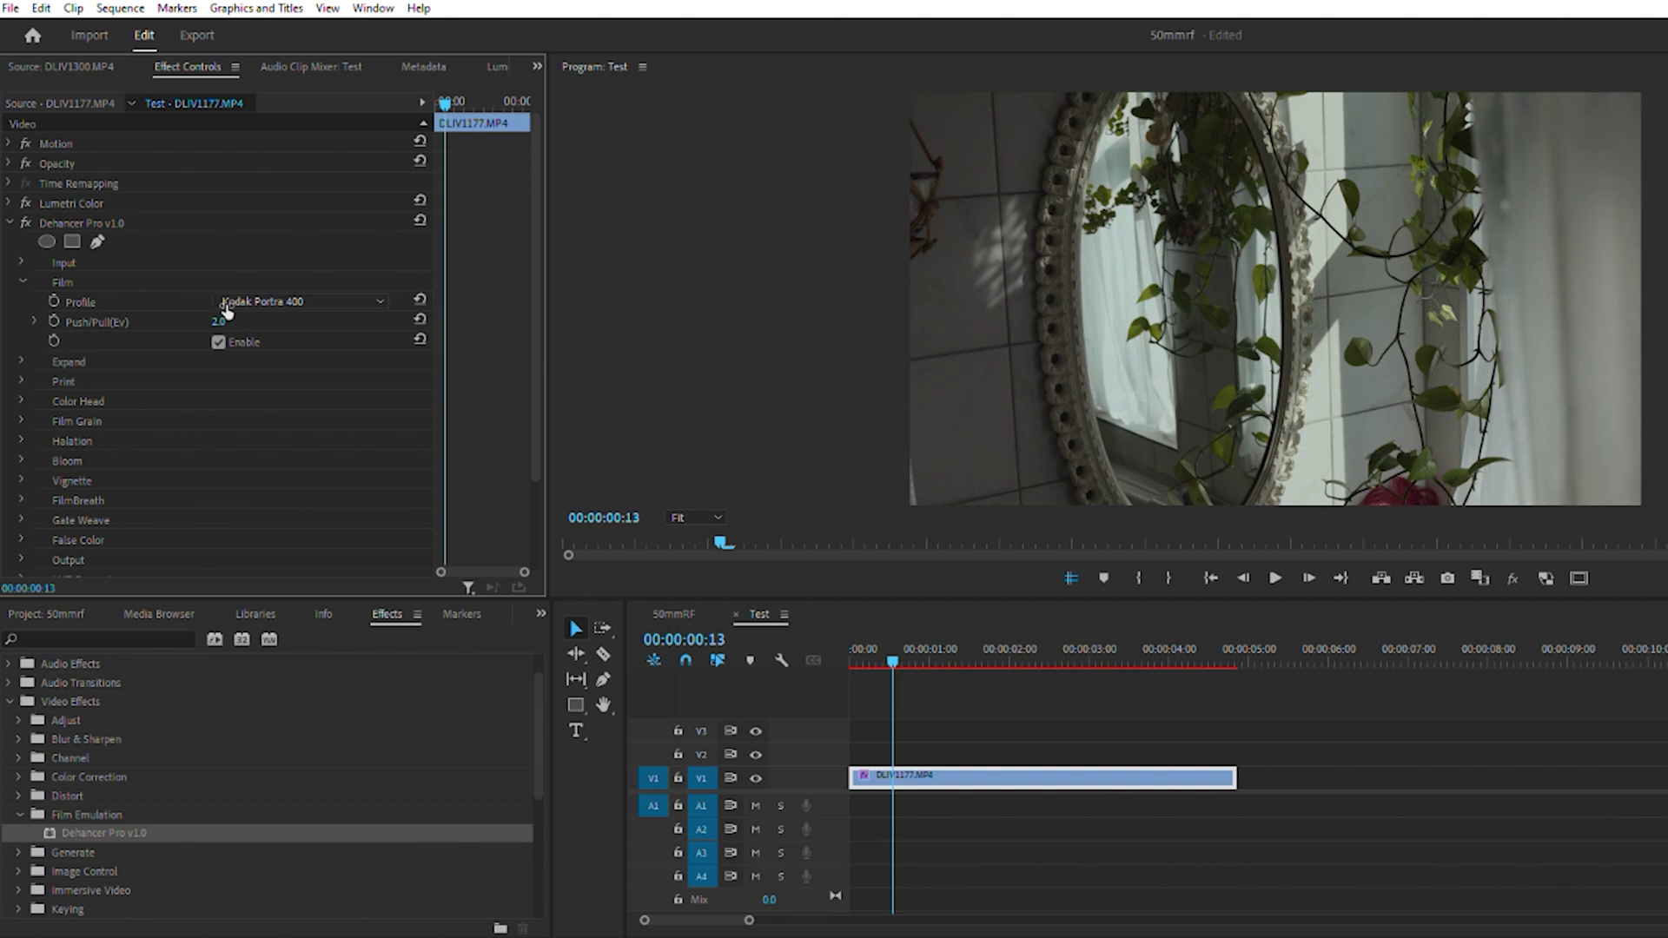
drag(219, 321, 200, 321)
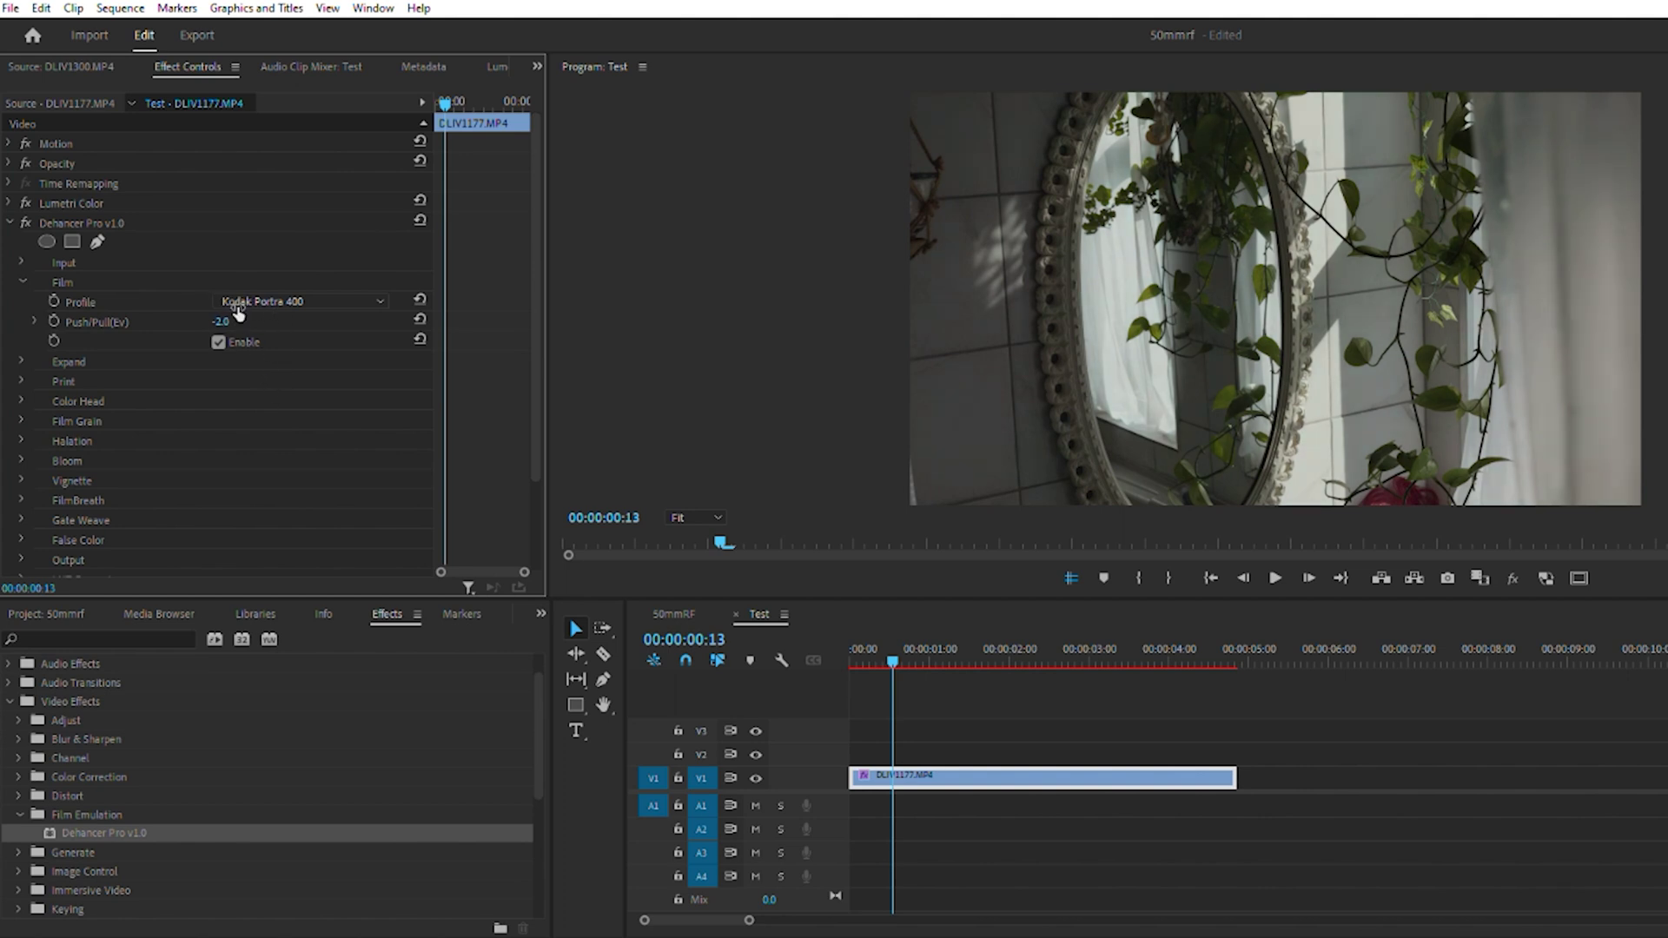
click(26, 270)
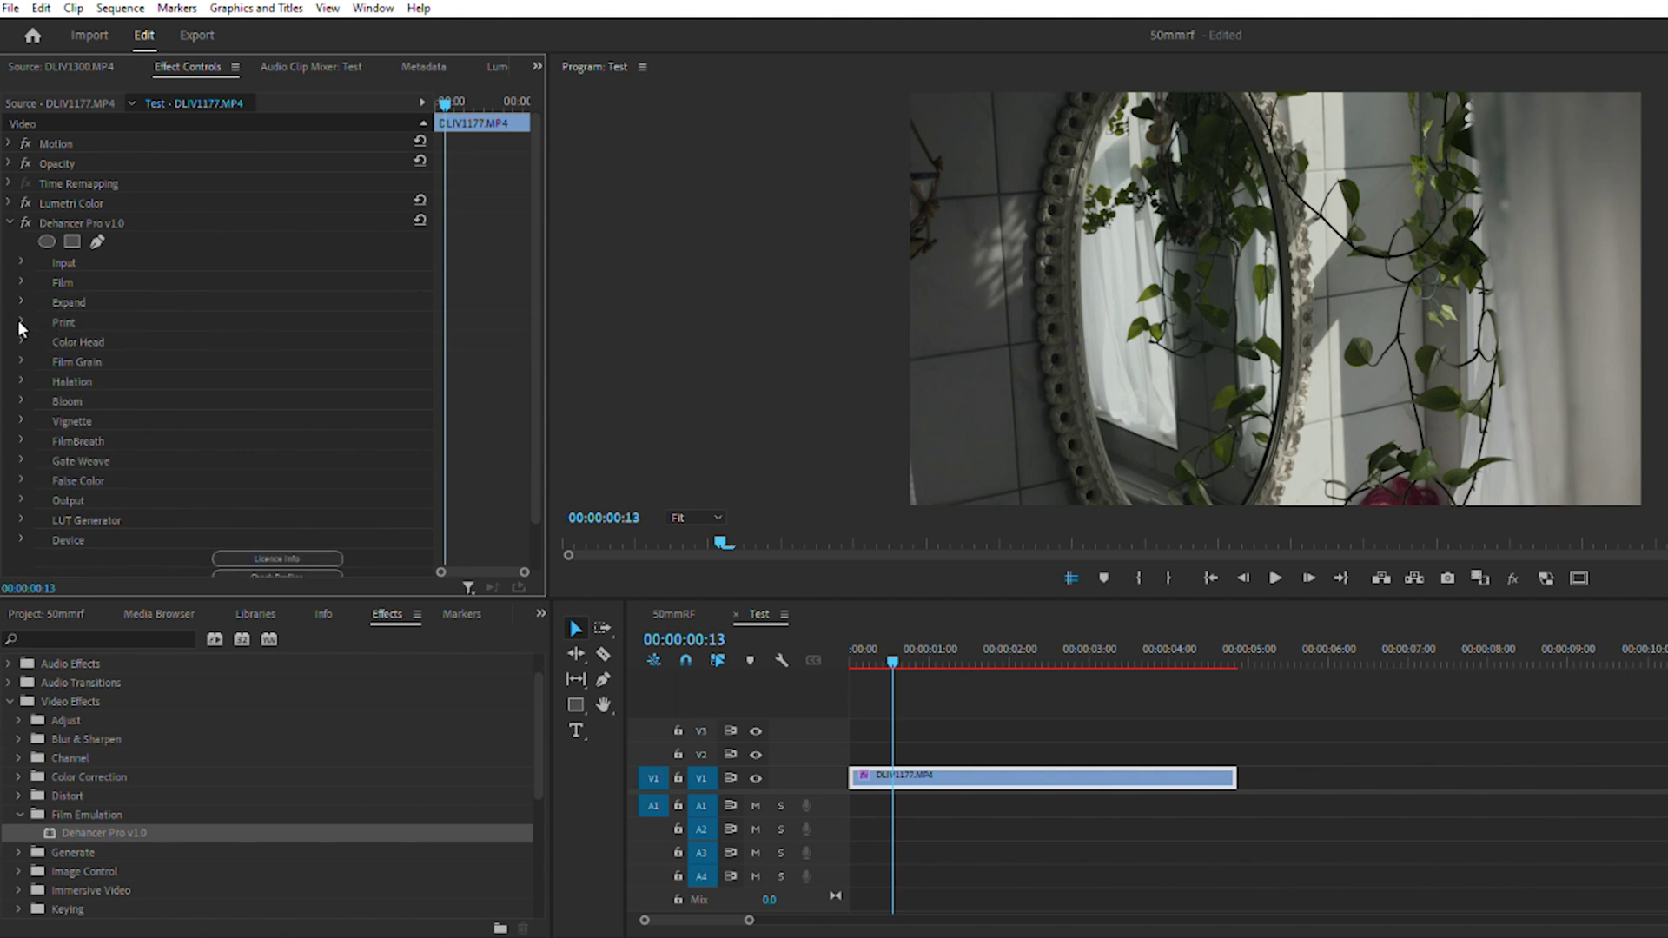
Step: Set Halation Global Diffusion to 75
click(22, 369)
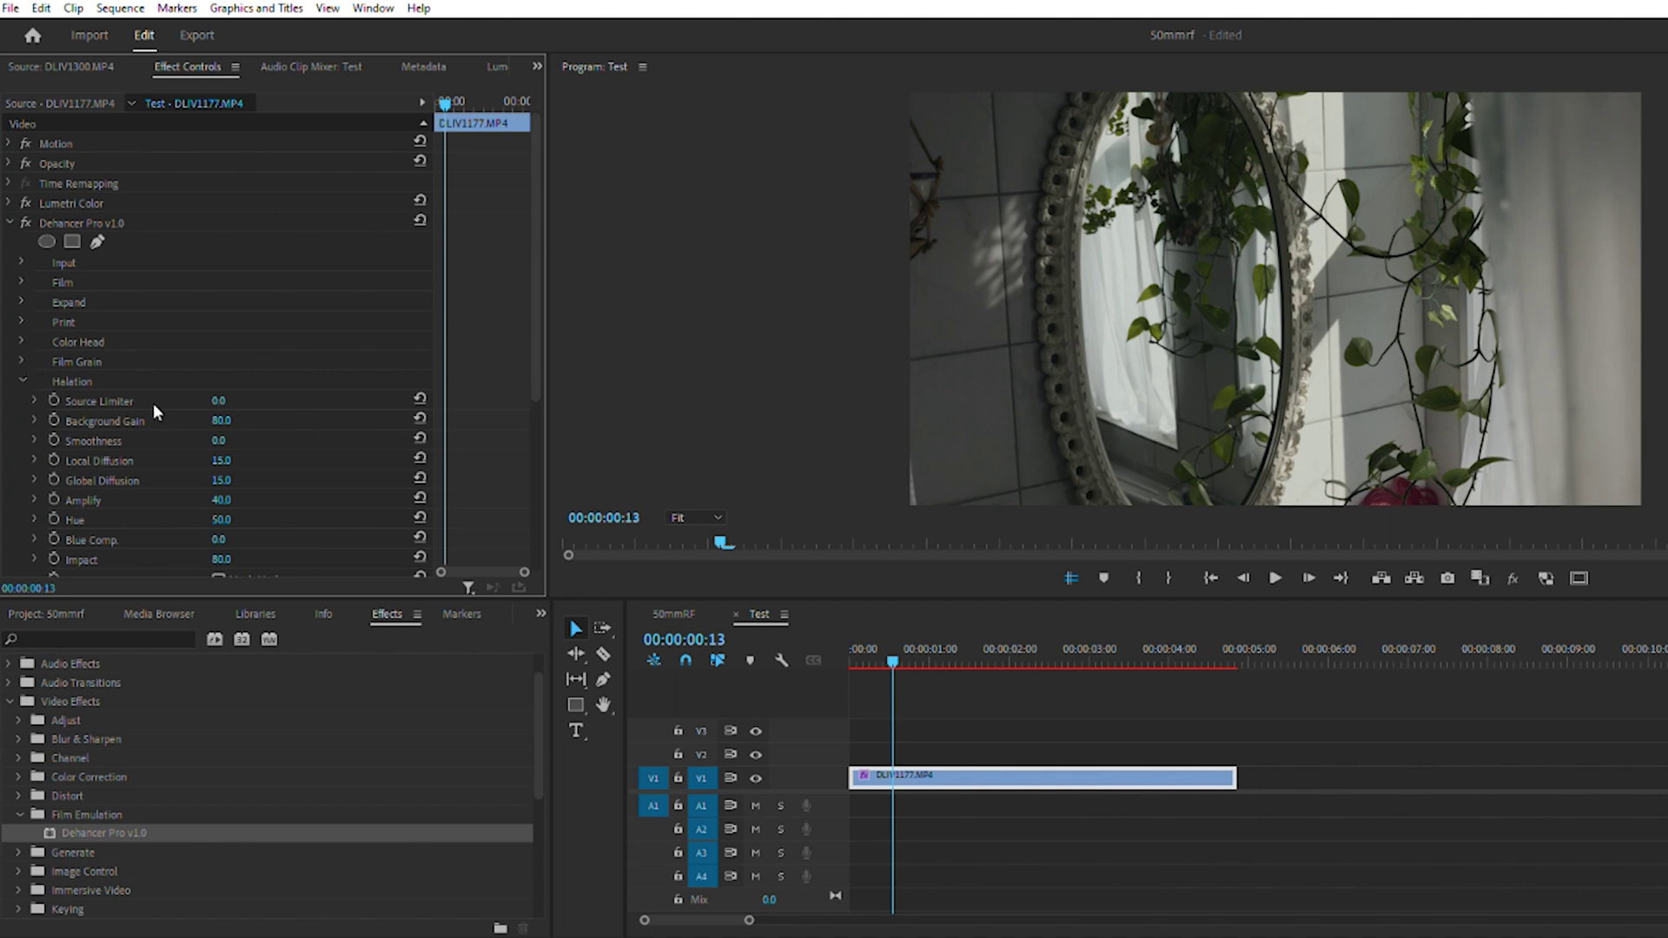
scroll(158, 403, down, 1)
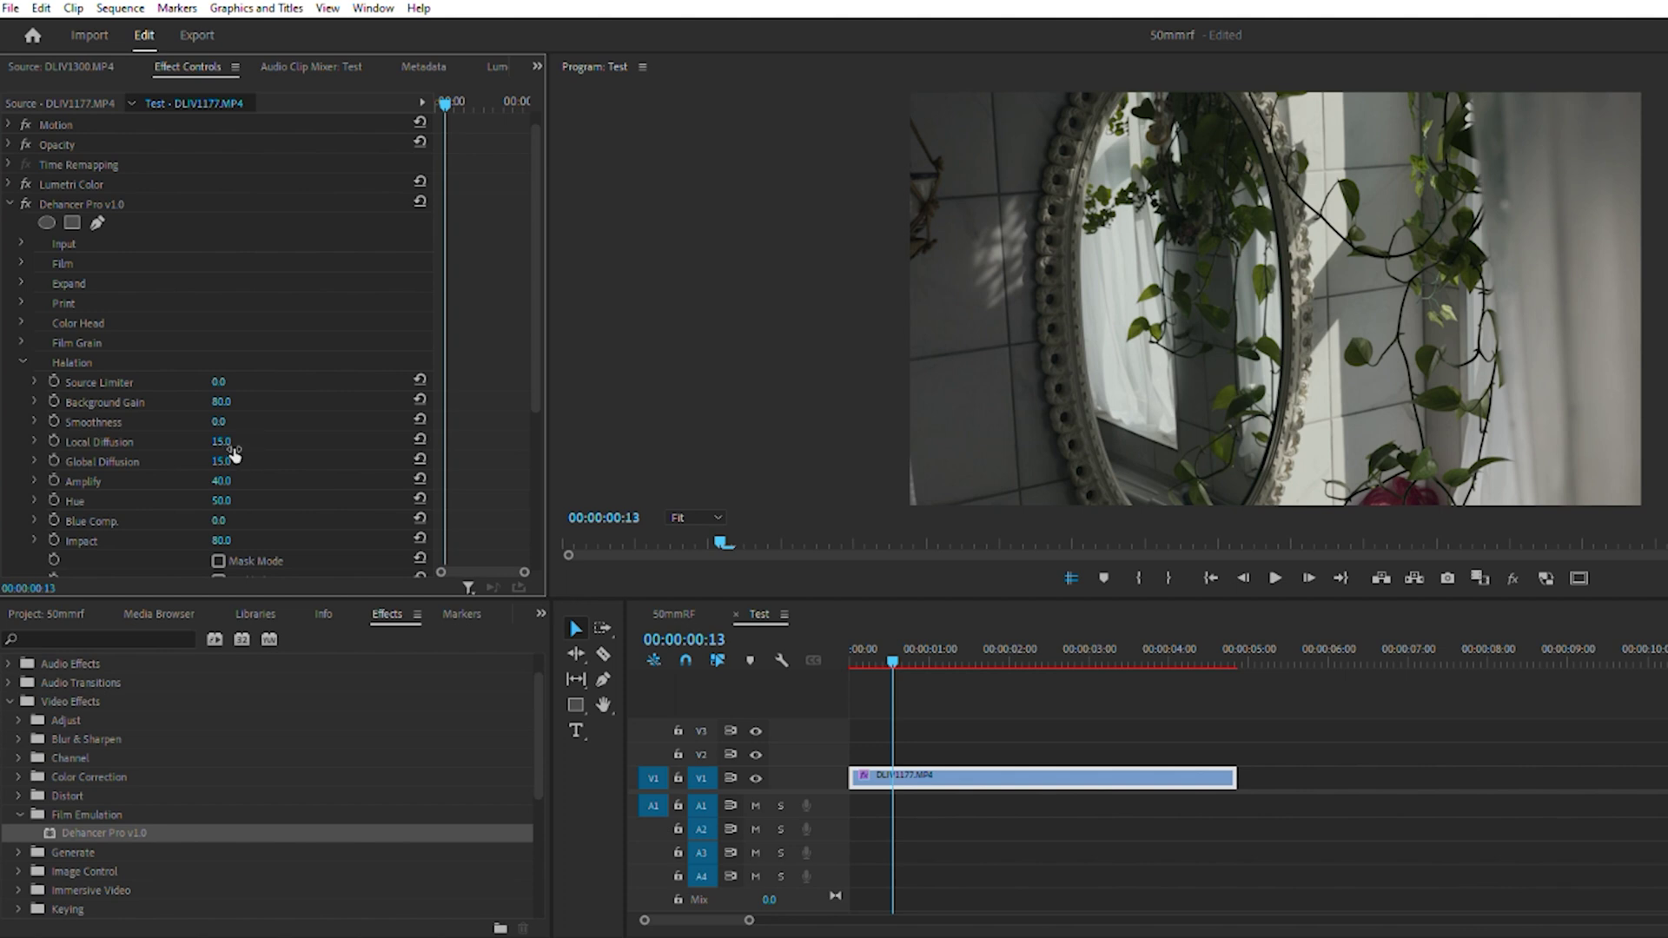
drag(233, 456, 365, 456)
click(240, 448)
text(75)
key(Return)
Step: Collapse Halation and lower Bloom Source Limiter from 30 to 25
click(23, 343)
click(19, 369)
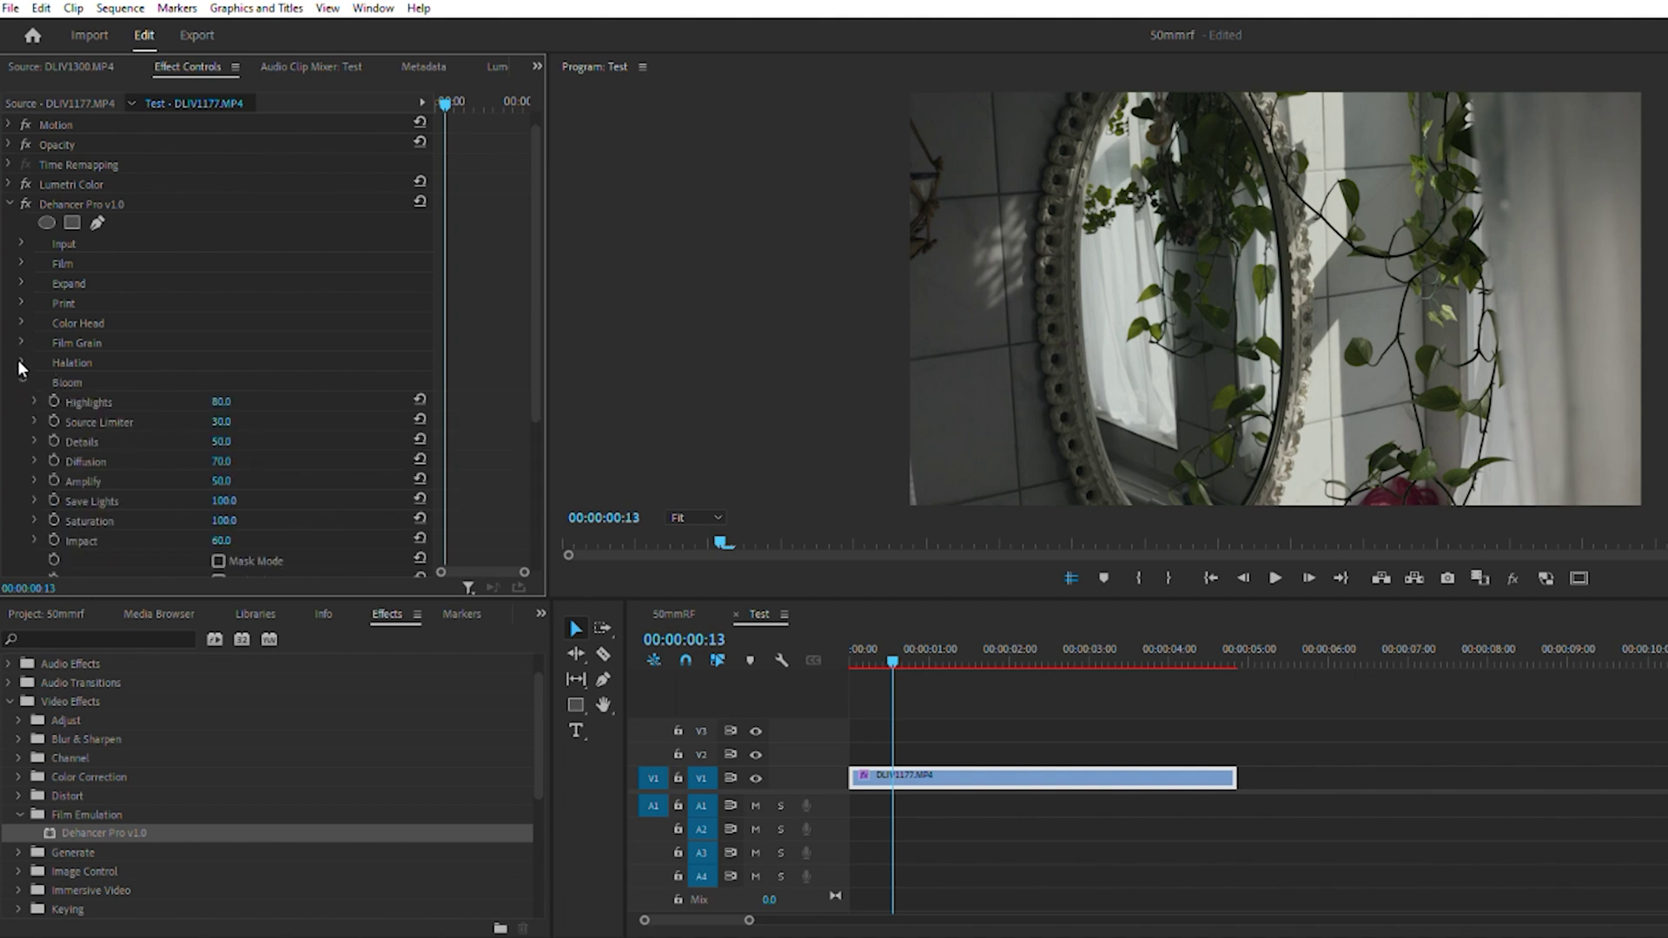
mouse_move(222, 422)
mouse_down()
mouse_move(296, 421)
mouse_move(248, 422)
mouse_up()
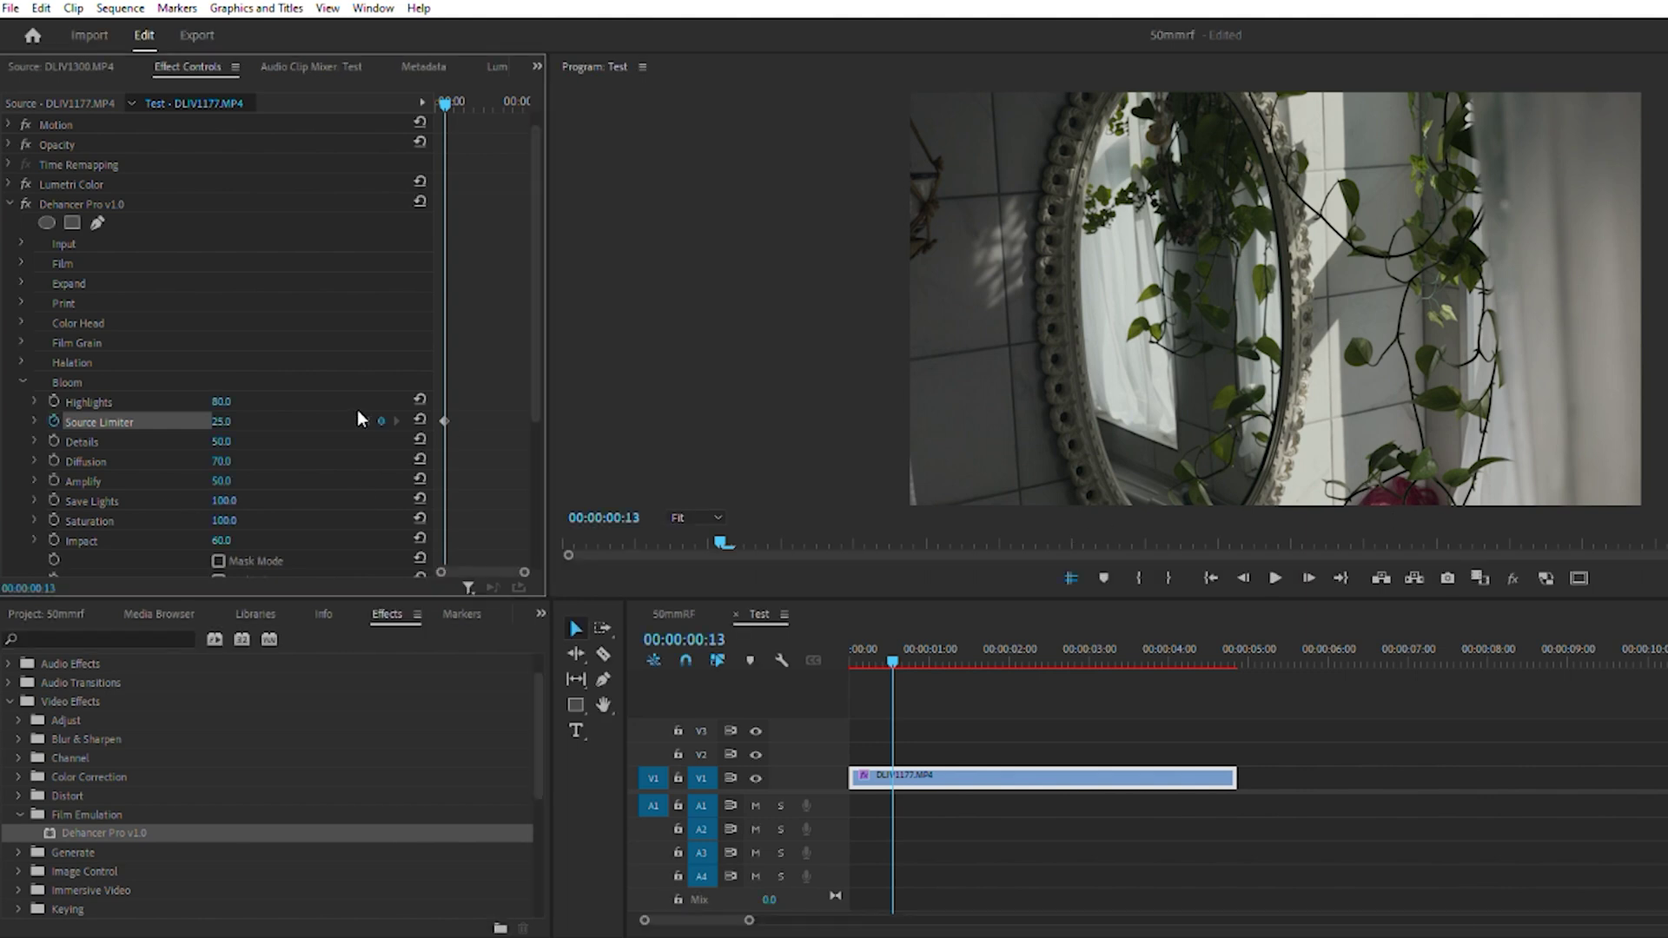
scroll(299, 417, down, 2)
click(218, 523)
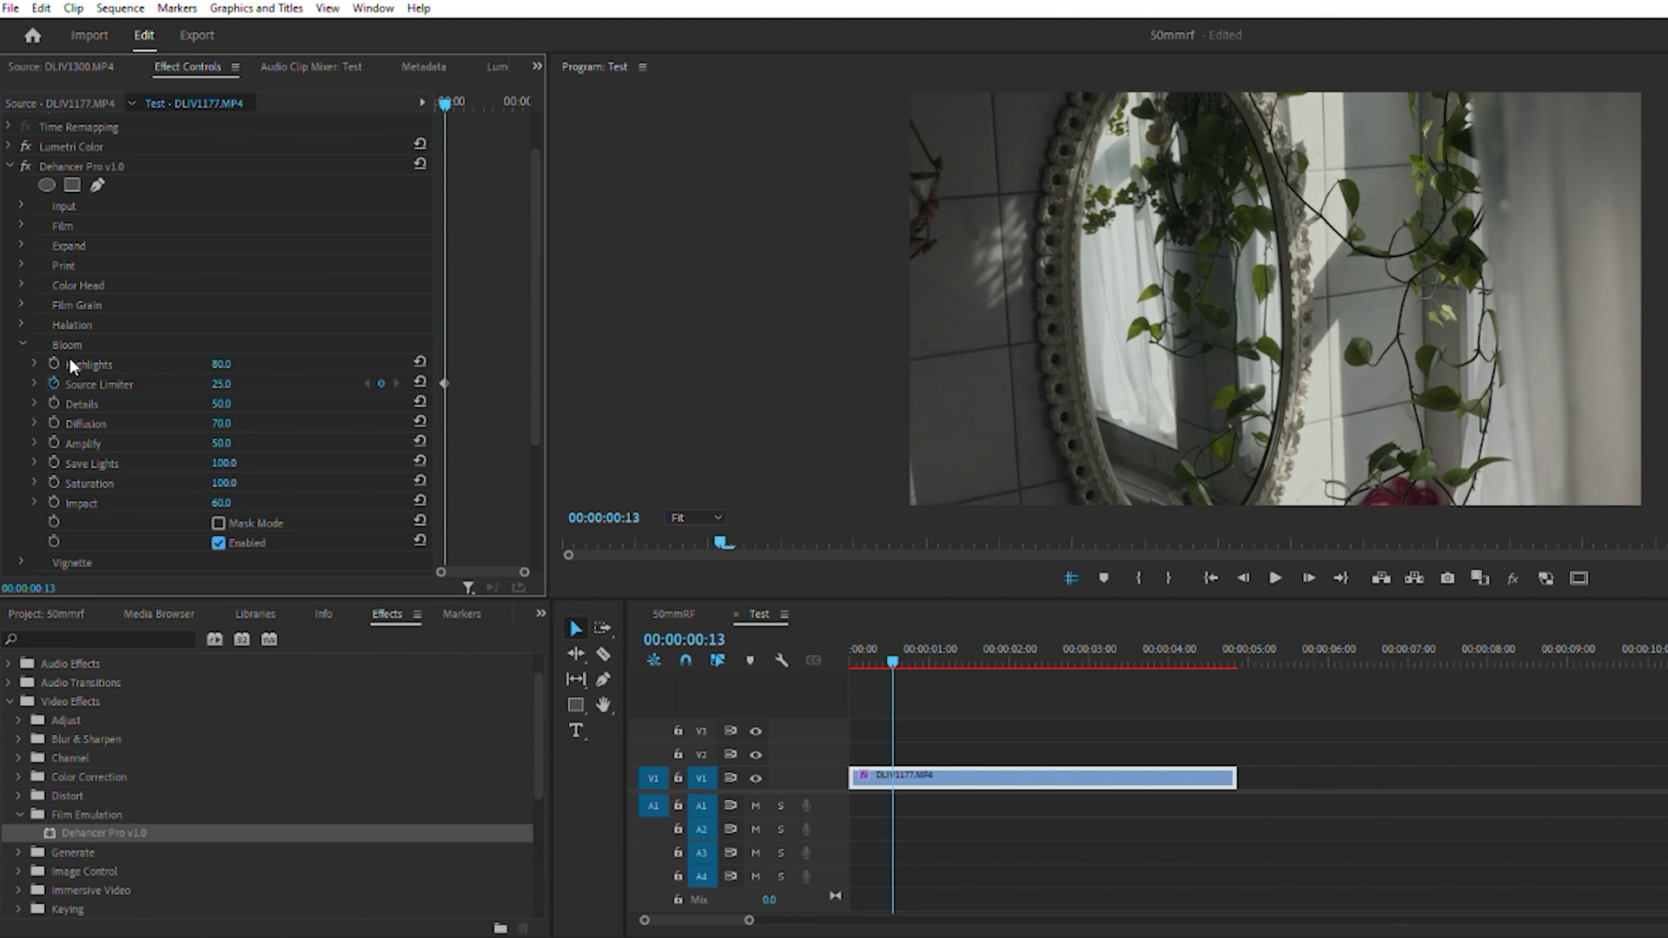
scroll(90, 358, up, 3)
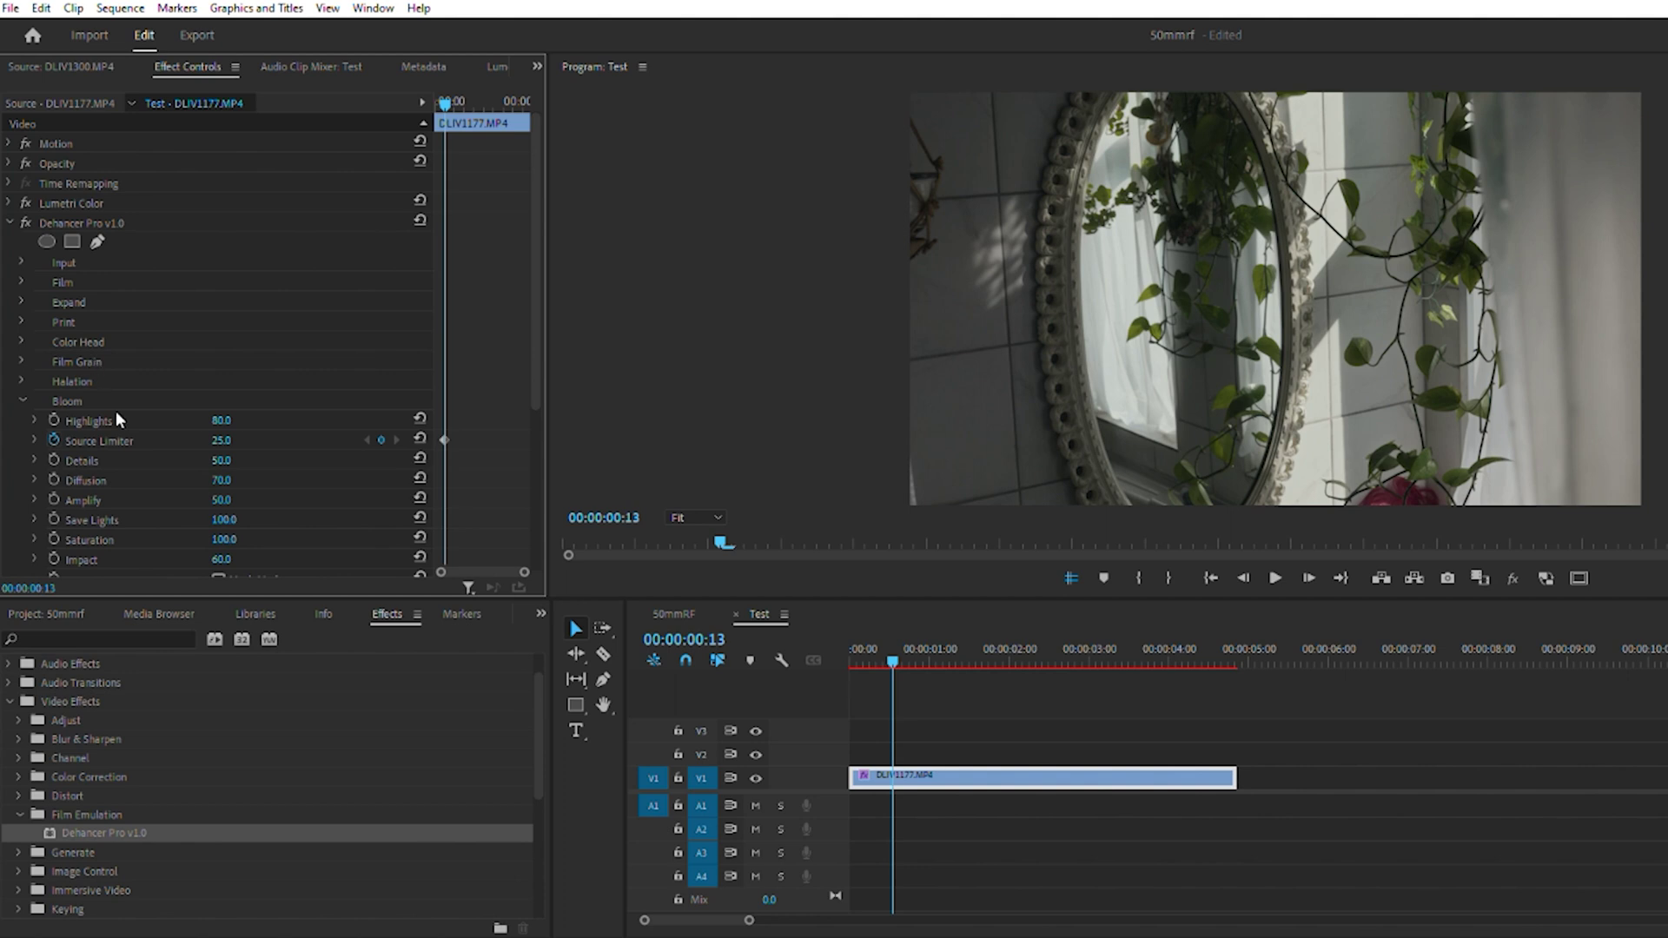
Step: Delete the Bloom Source Limiter keyframe, collapse Bloom, and reopen Film for the Cinestill 800T profile
click(54, 440)
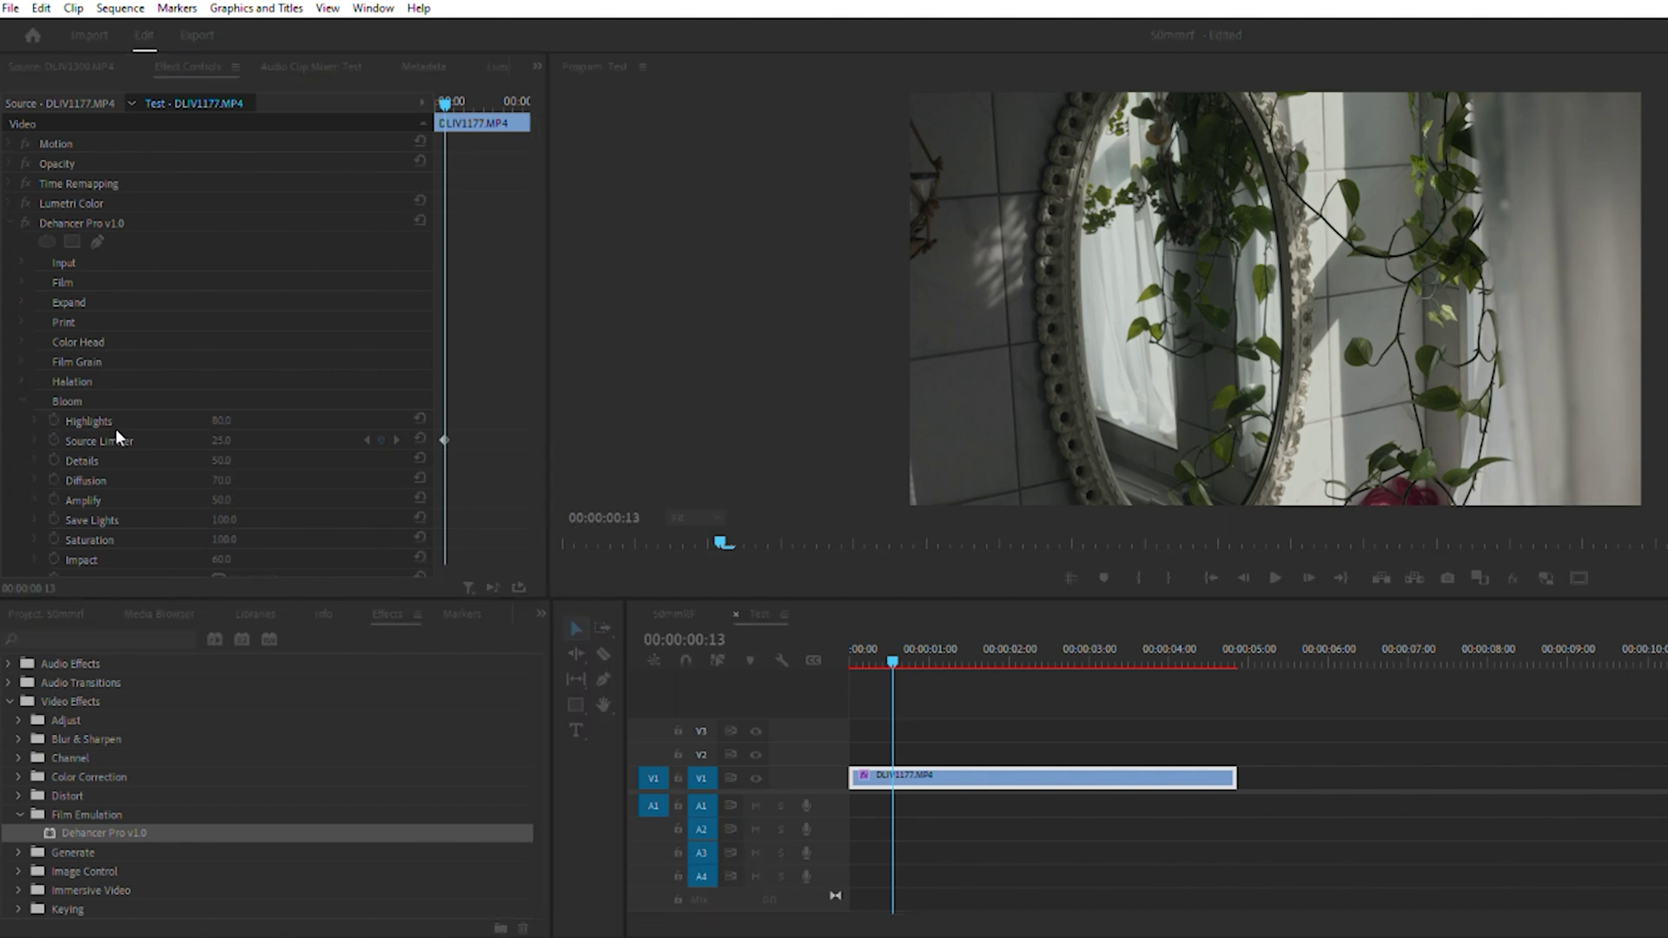
click(1258, 490)
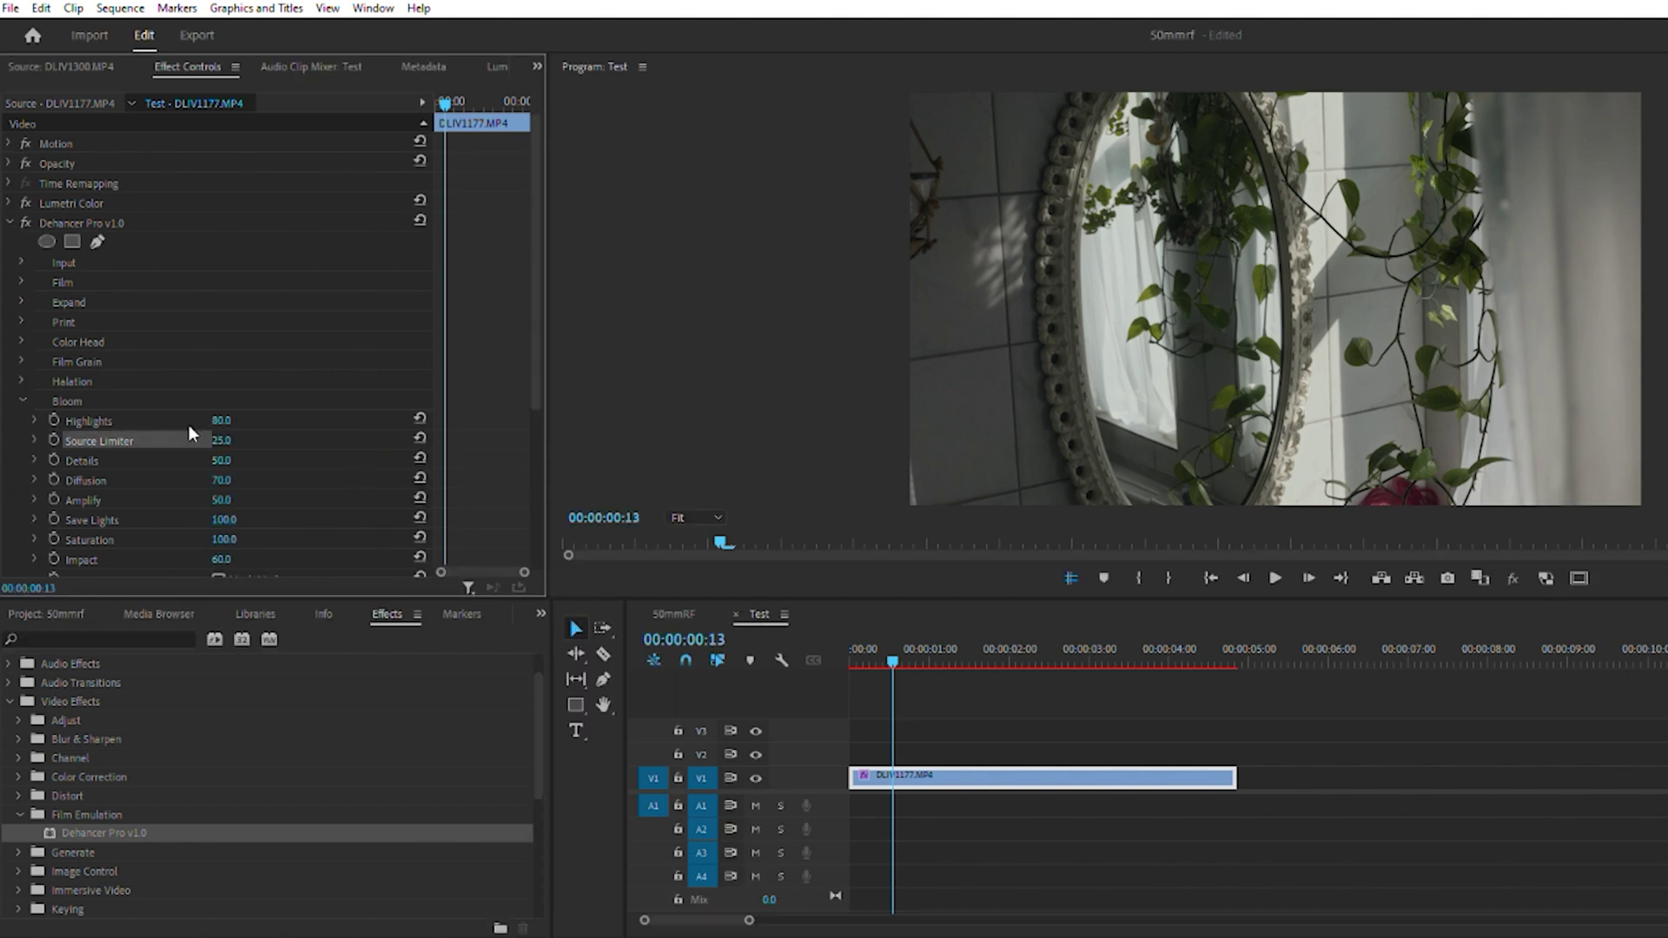
click(24, 383)
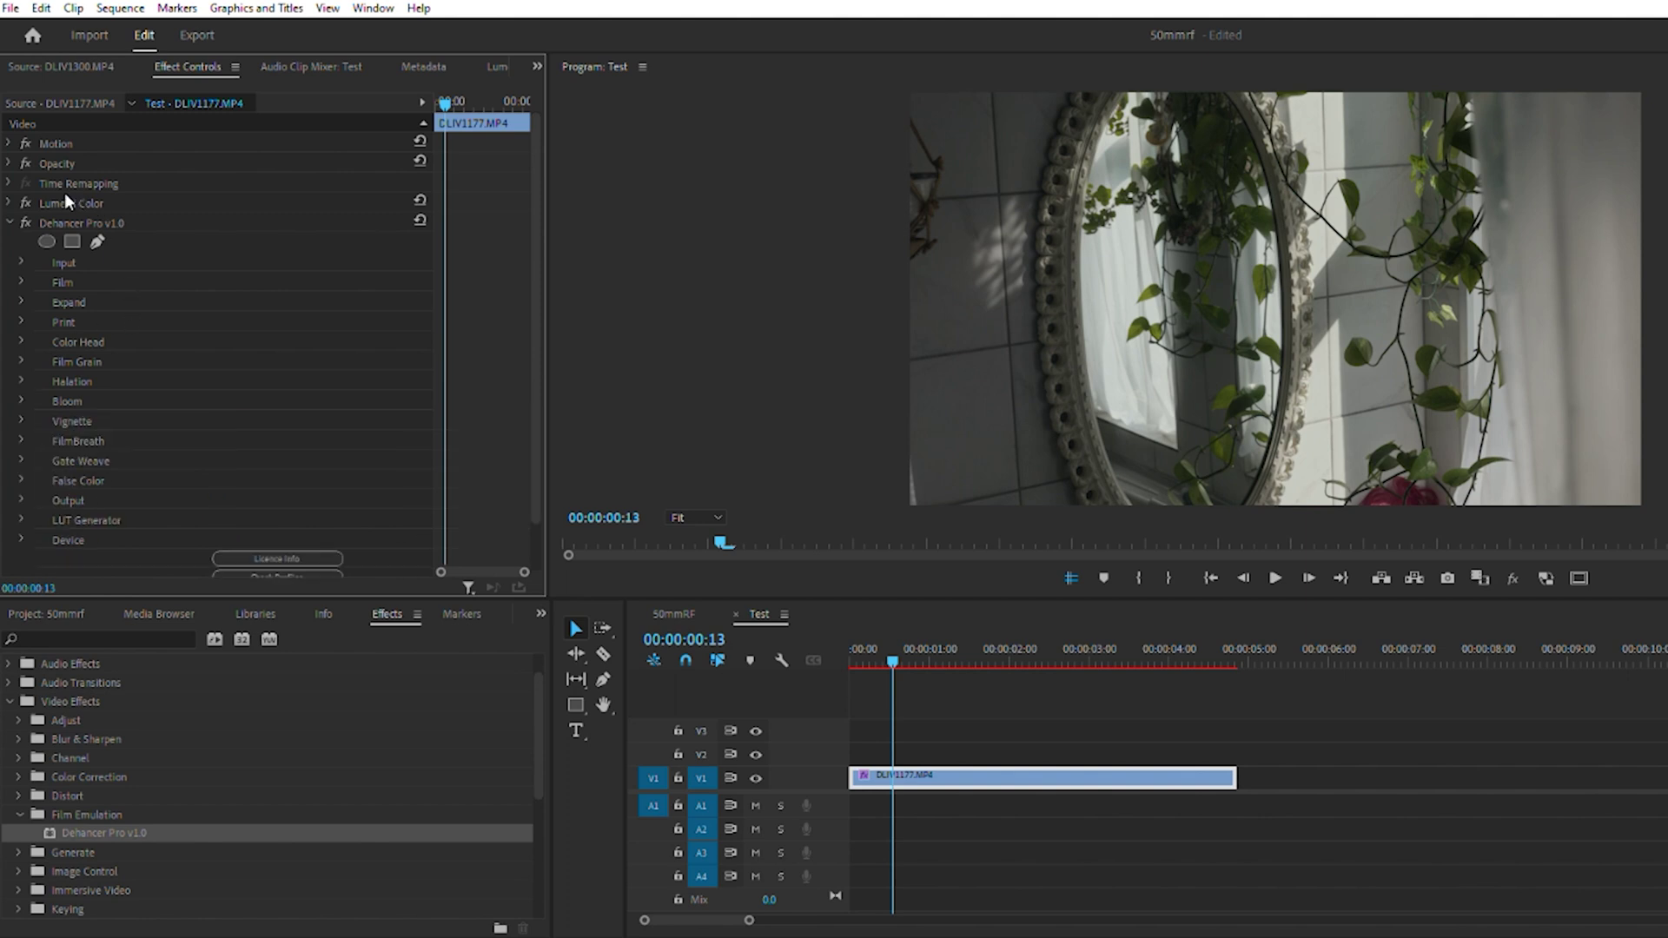
click(21, 278)
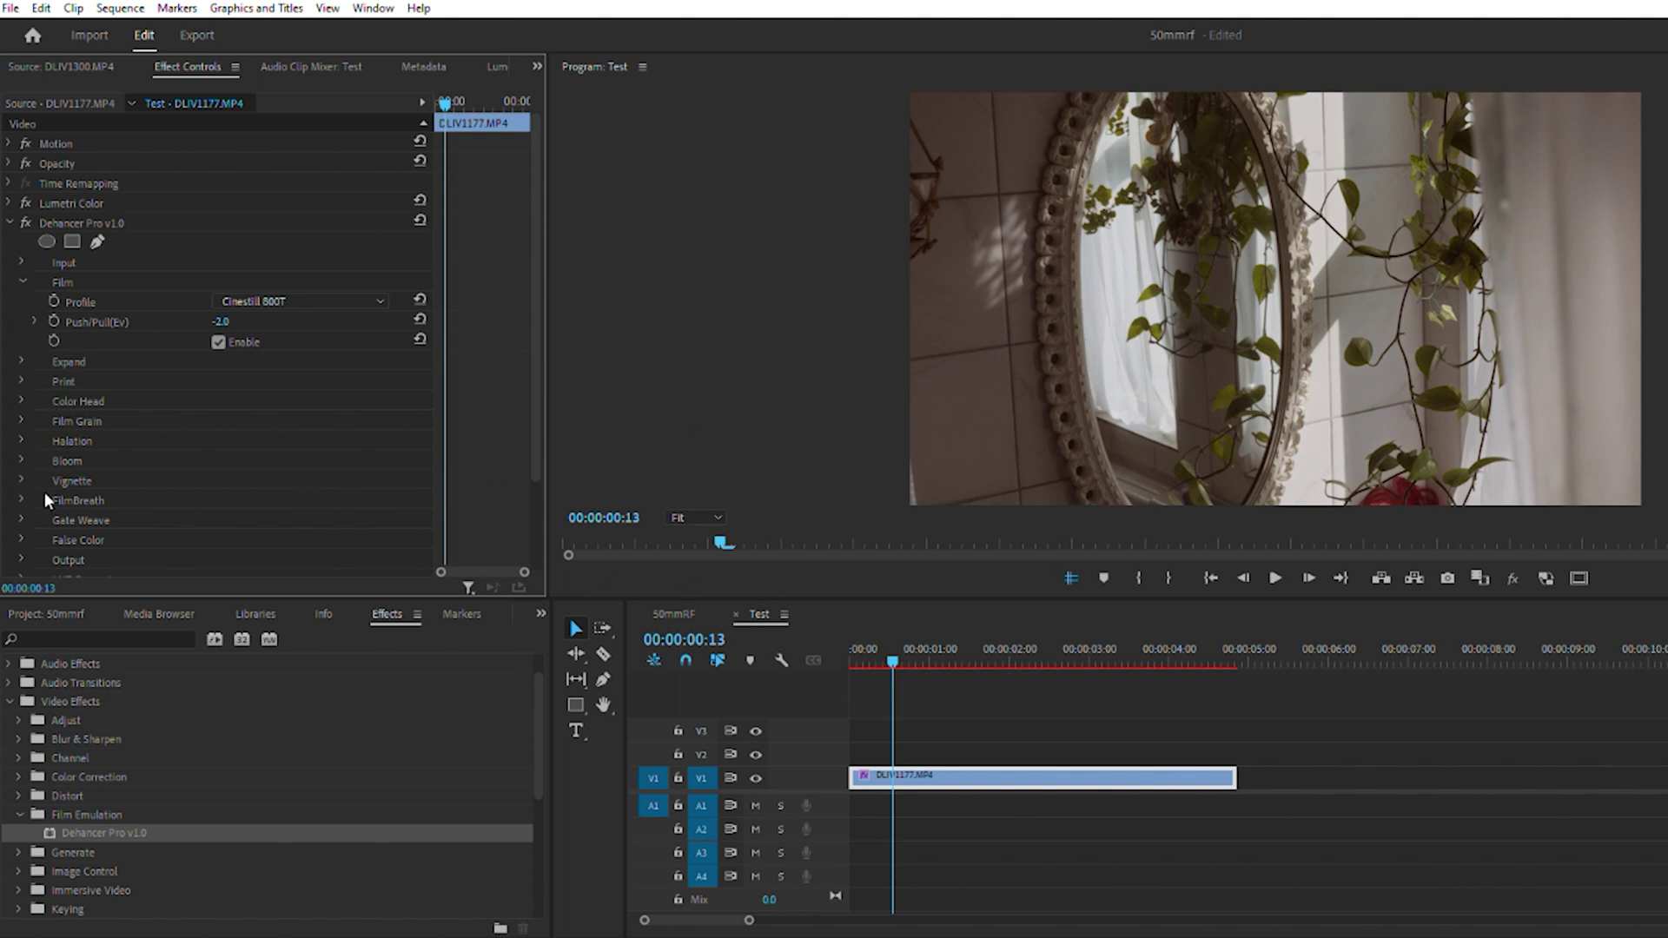
Step: Review the Halation parameters, raising Amplify to 67, then collapse Halation
click(21, 438)
scroll(317, 450, down, 3)
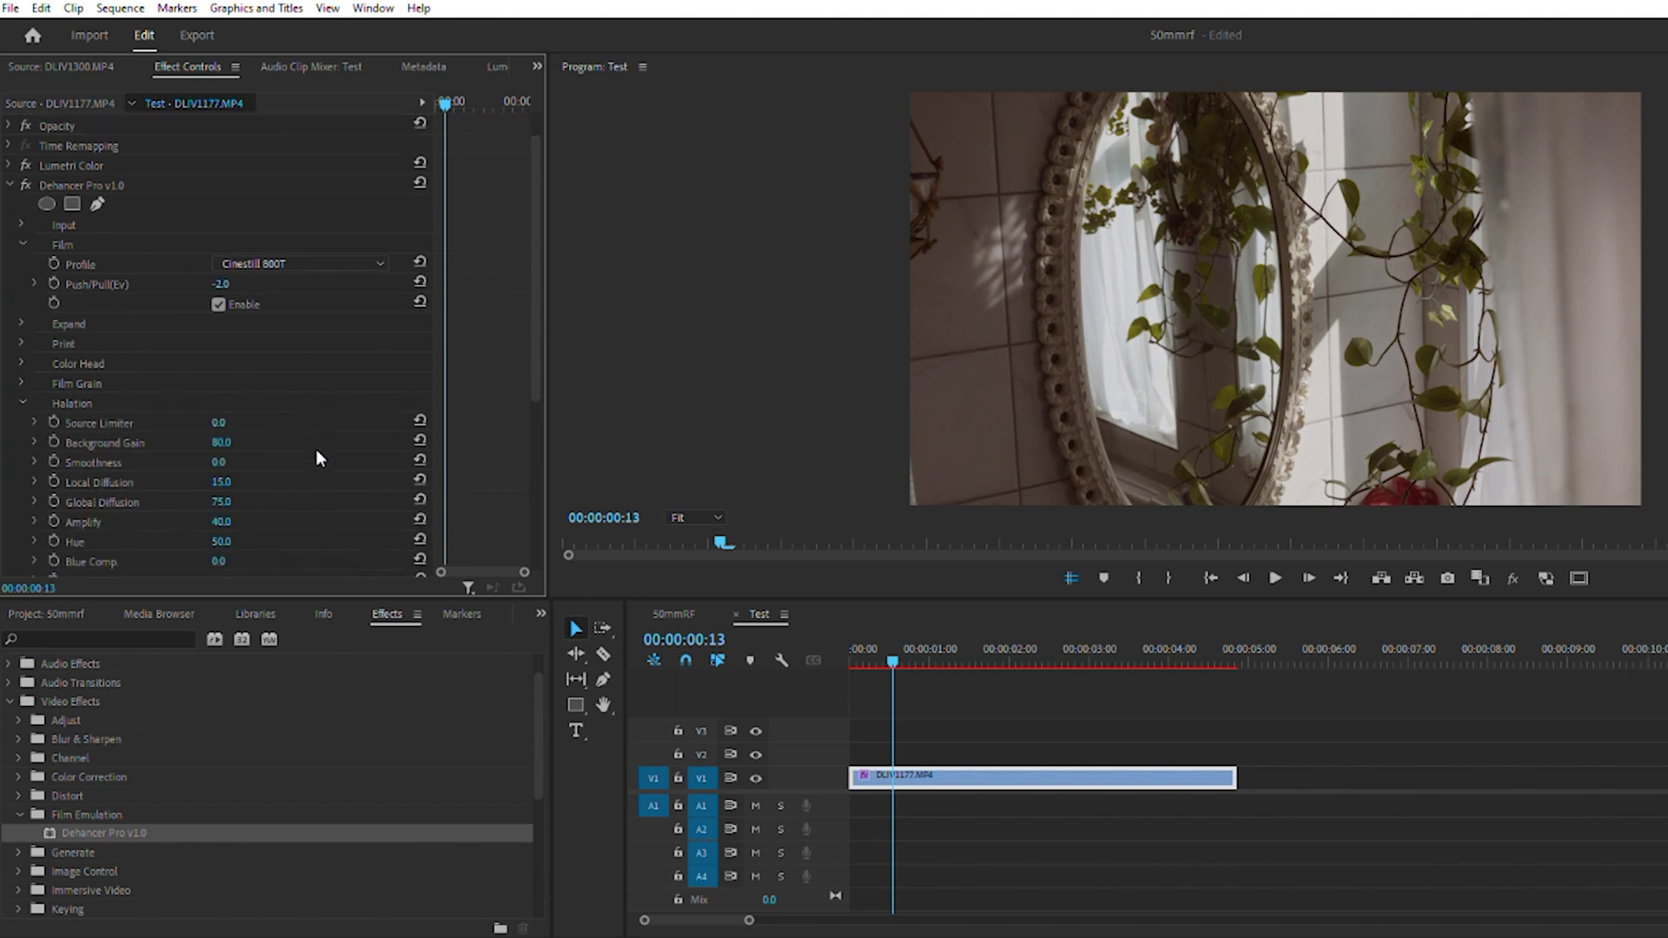
scroll(316, 451, down, 1)
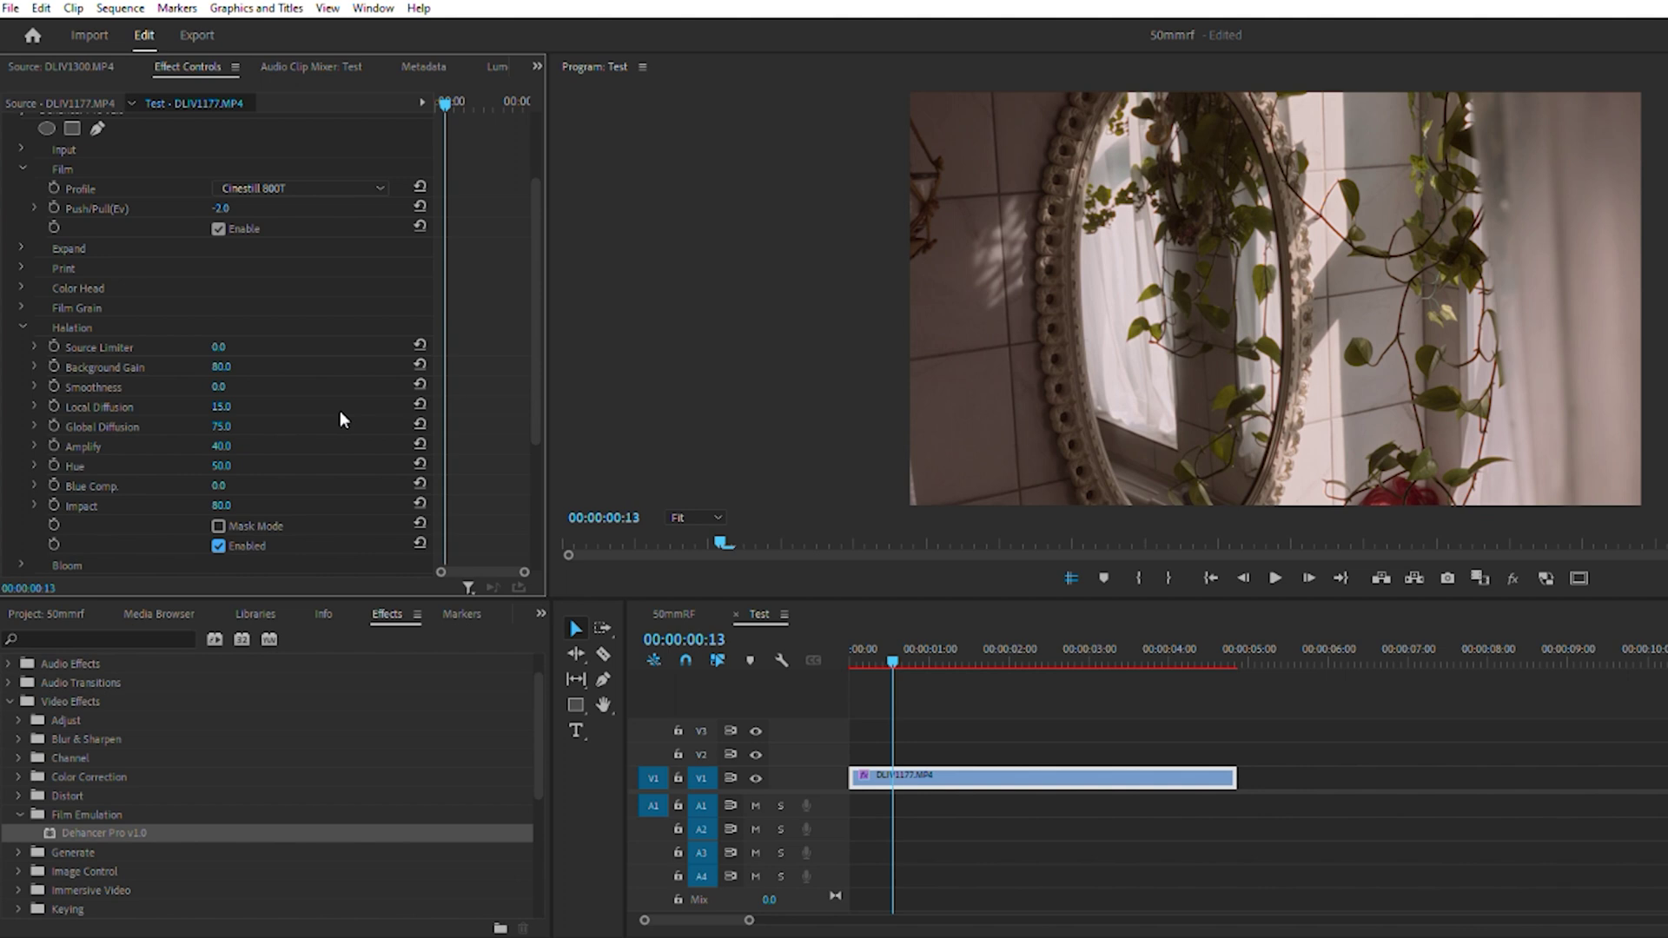
drag(221, 446, 237, 385)
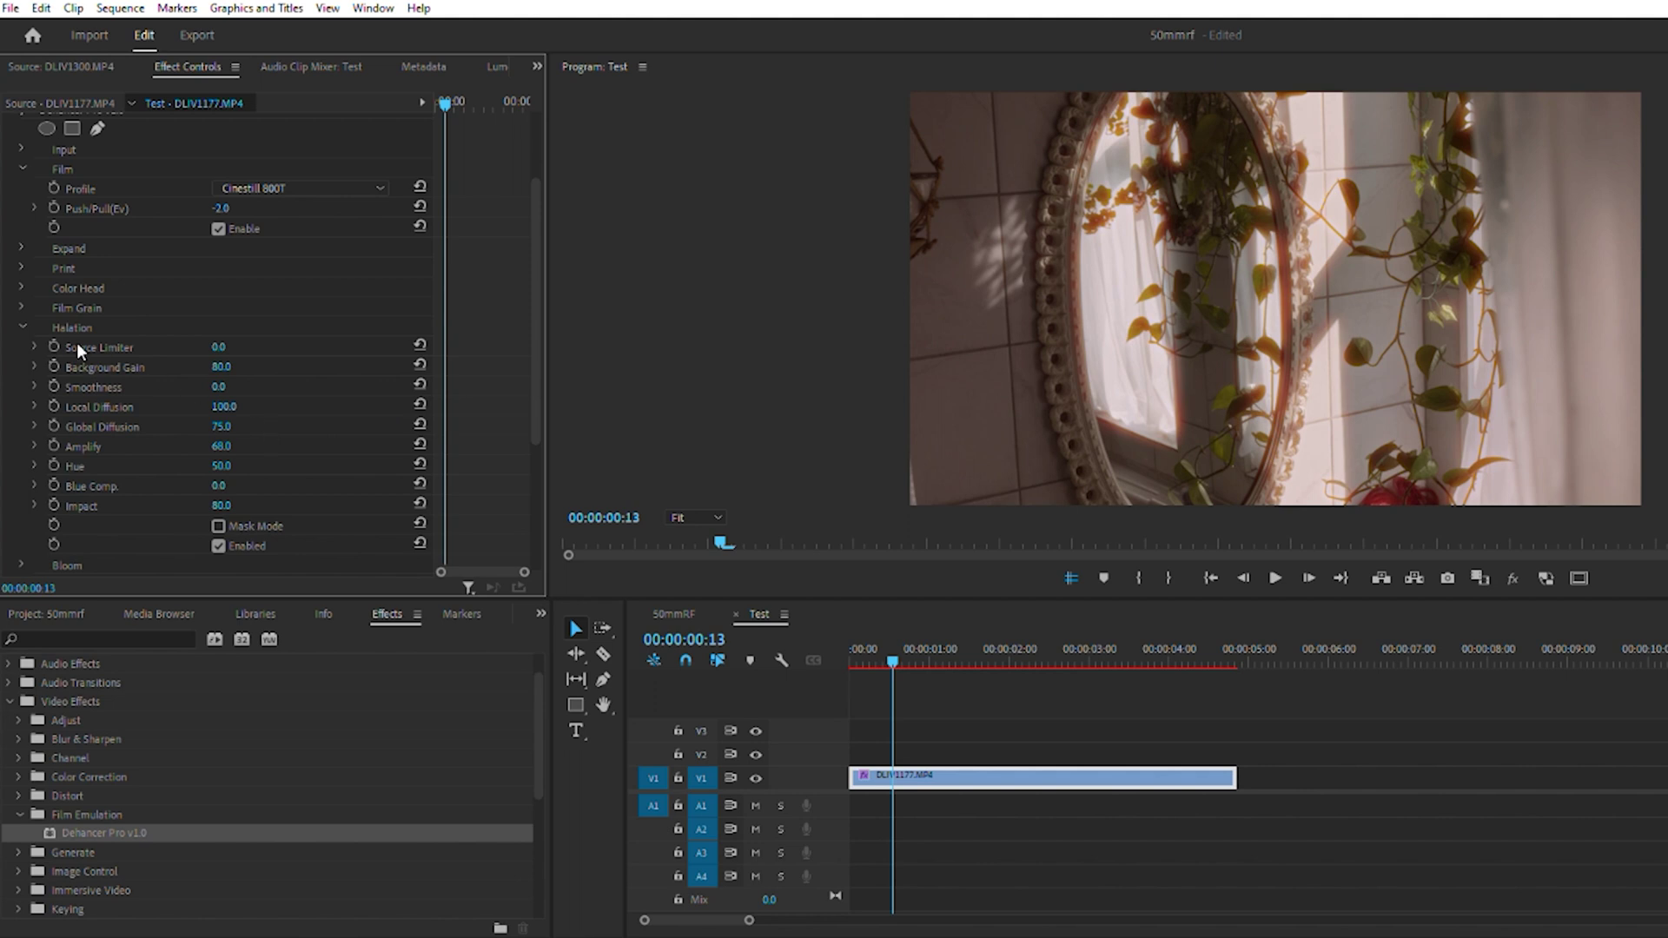
click(23, 305)
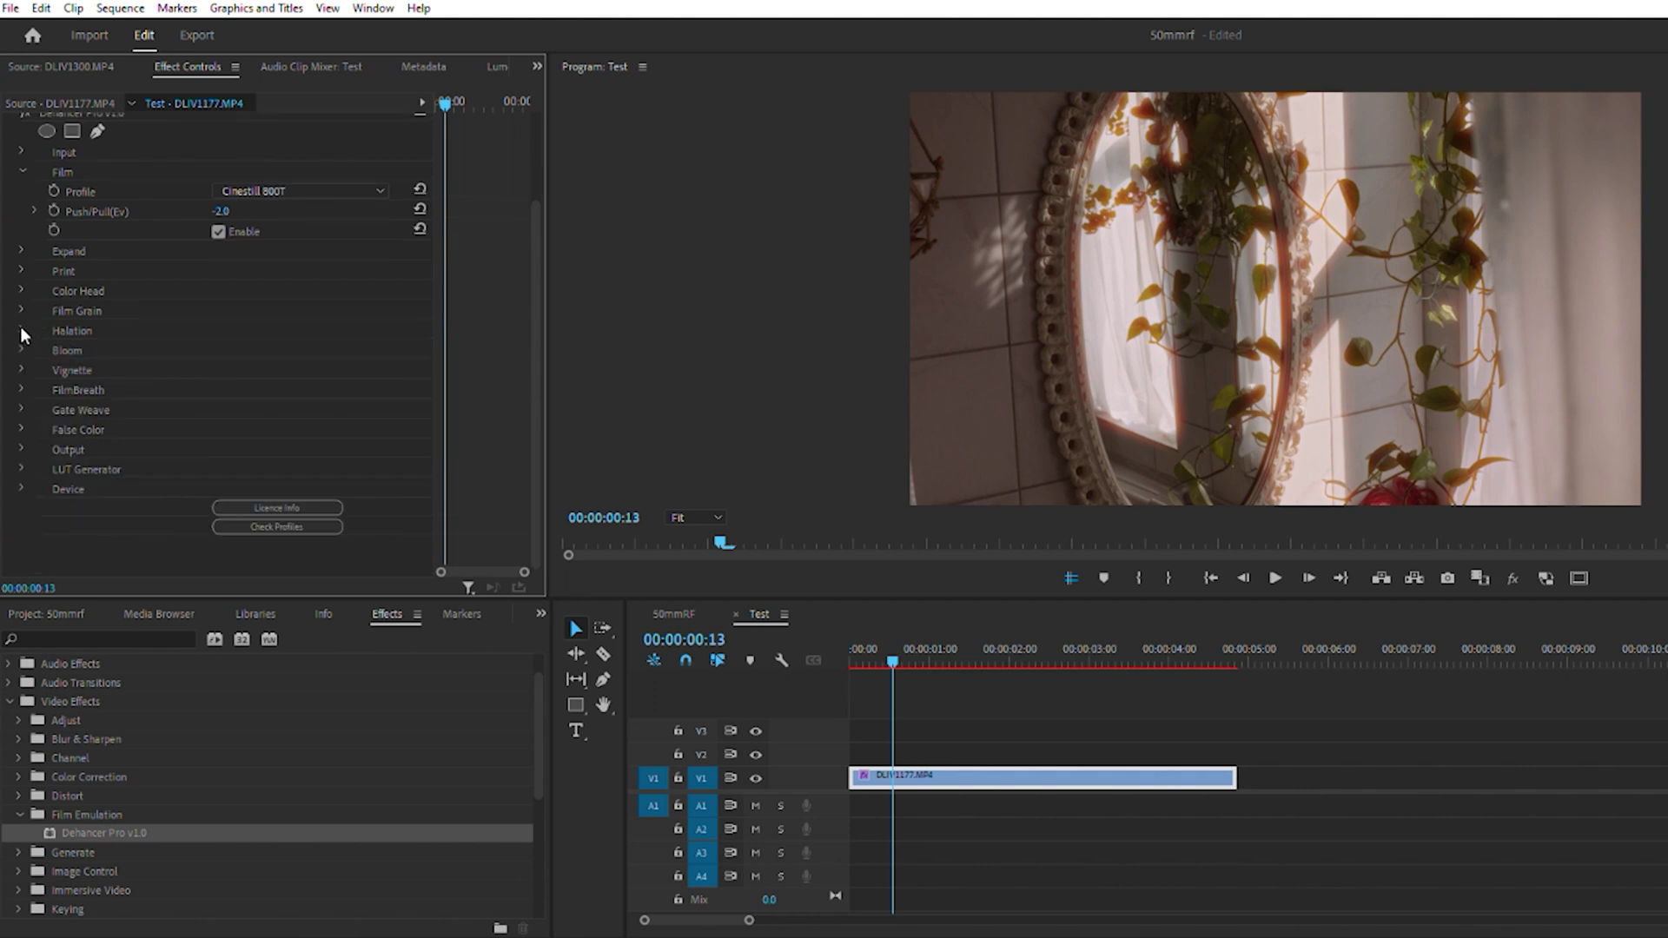
click(20, 330)
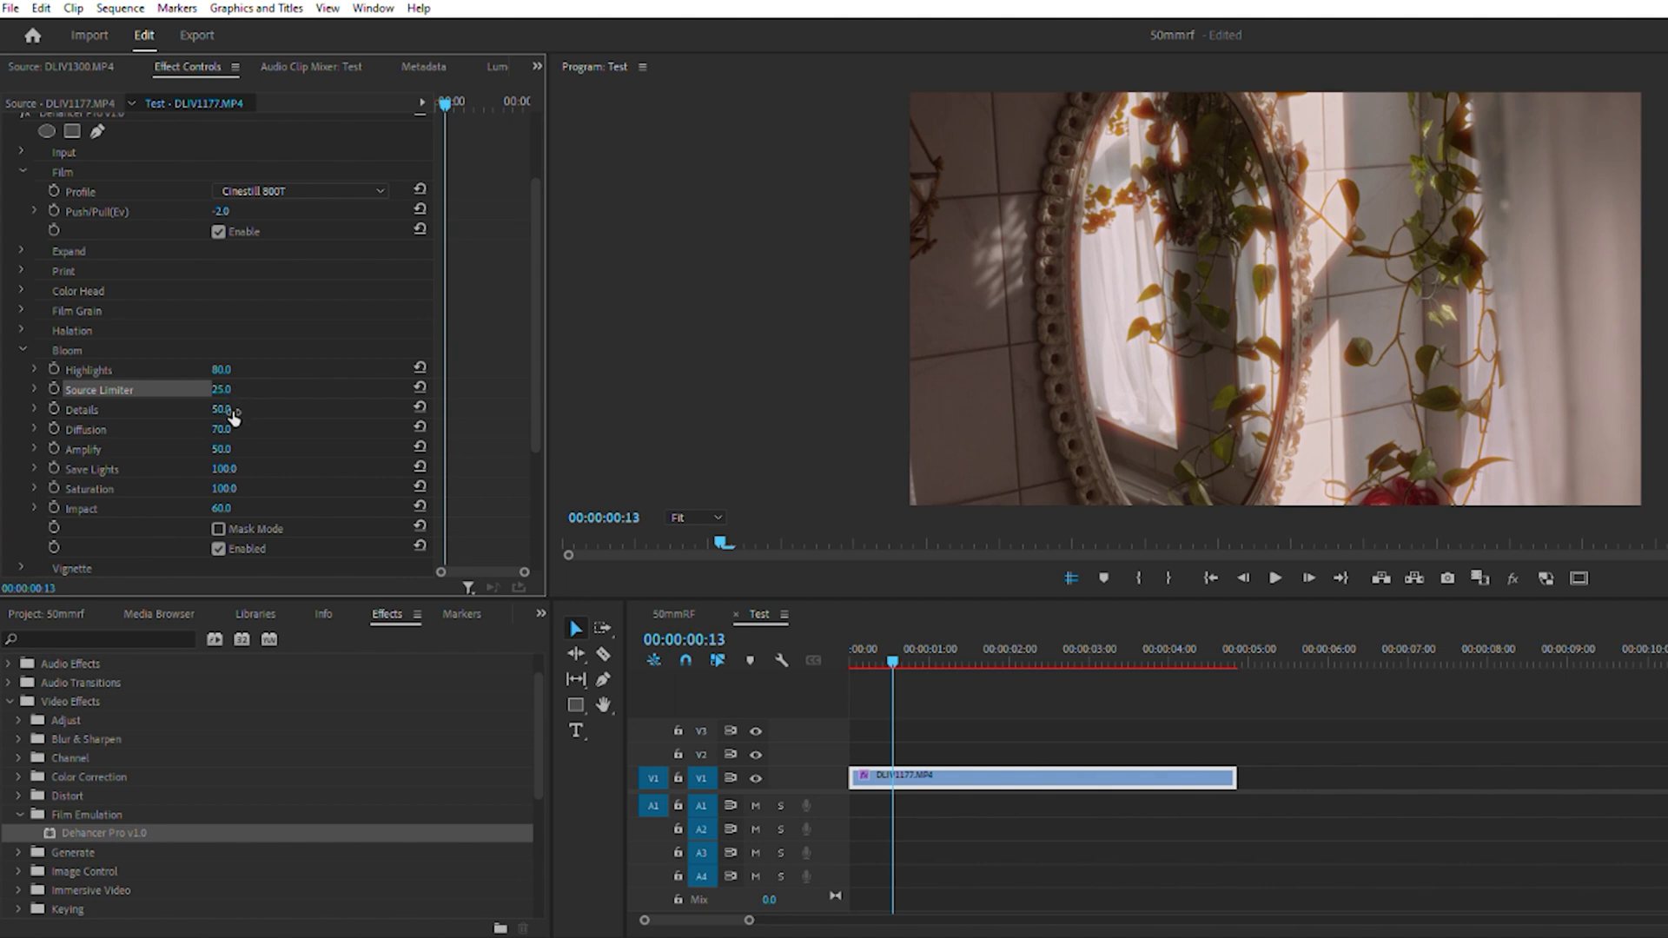
Step: Raise Bloom Diffusion and Highlights to 100, then collapse the Bloom group
drag(222, 429, 618, 406)
mouse_move(224, 369)
mouse_down()
mouse_move(252, 369)
mouse_move(237, 370)
mouse_up()
click(25, 330)
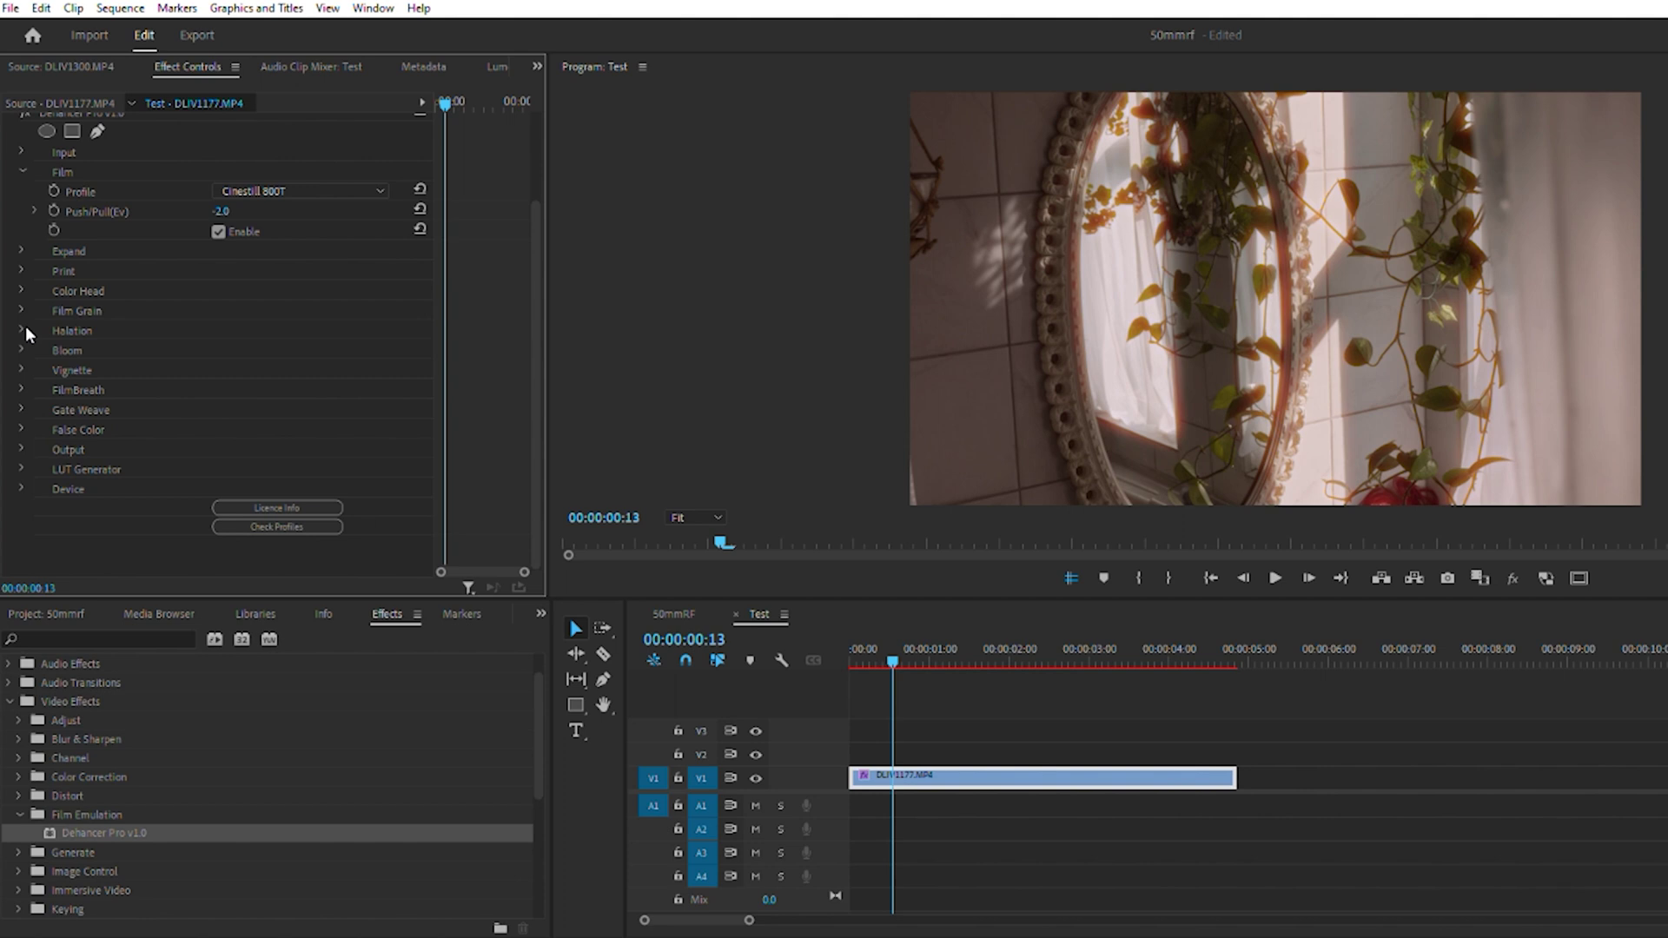
click(21, 412)
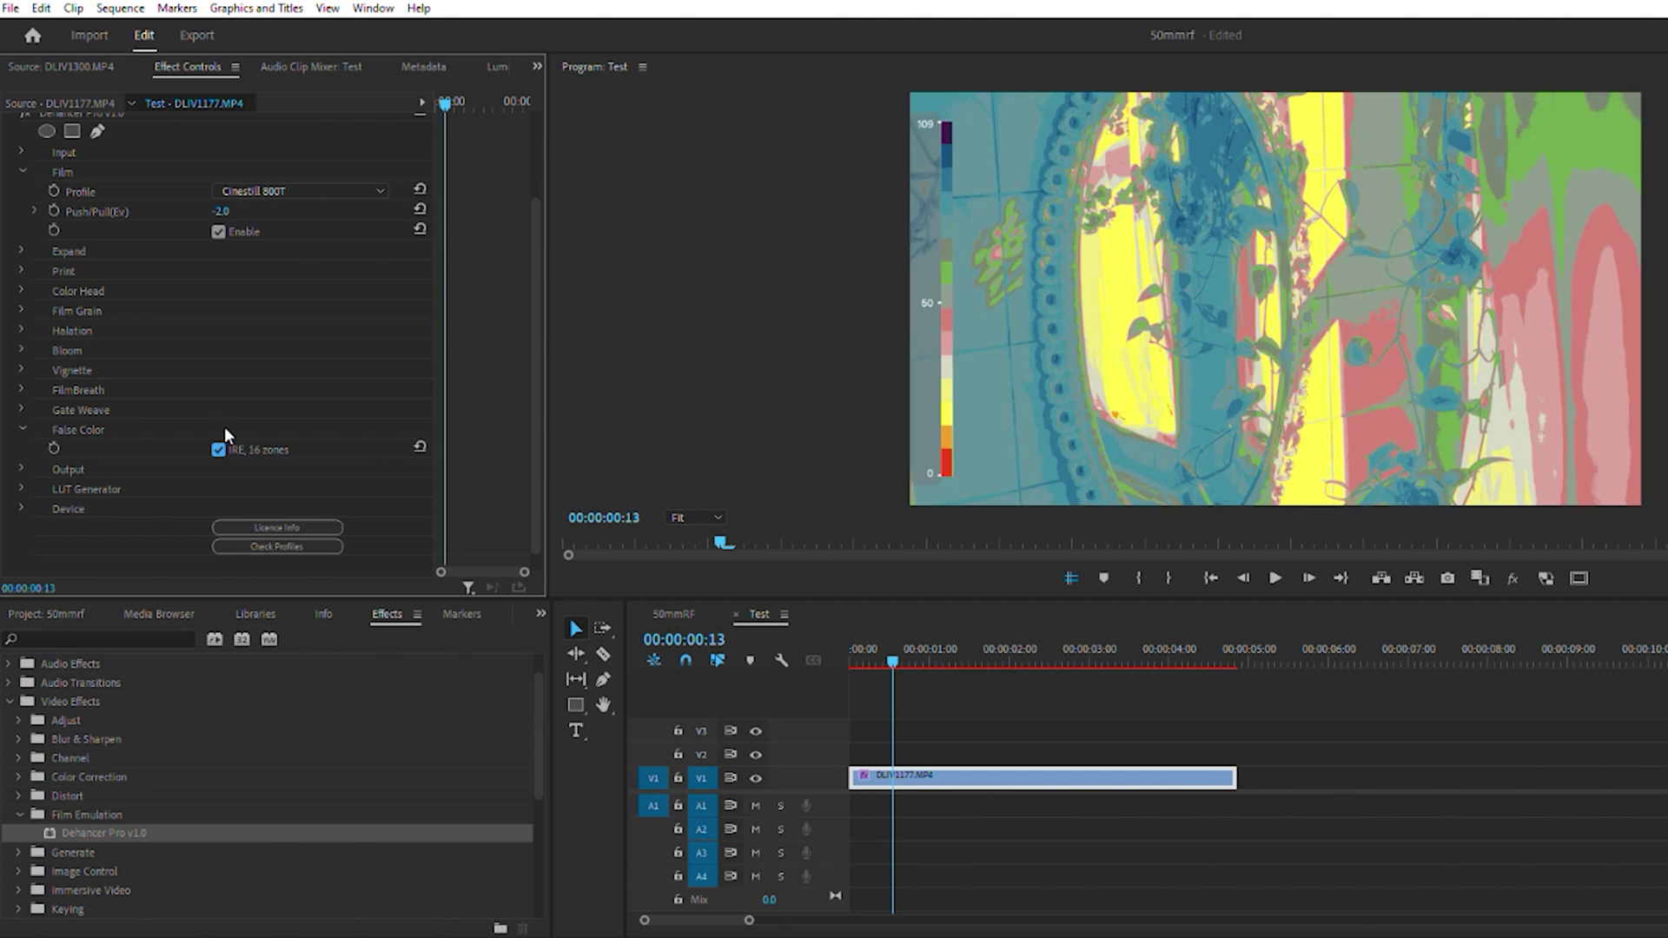
Step: Turn off the IRE 16-zone False Color overlay, glance at FilmBreath, and collapse Film
click(218, 449)
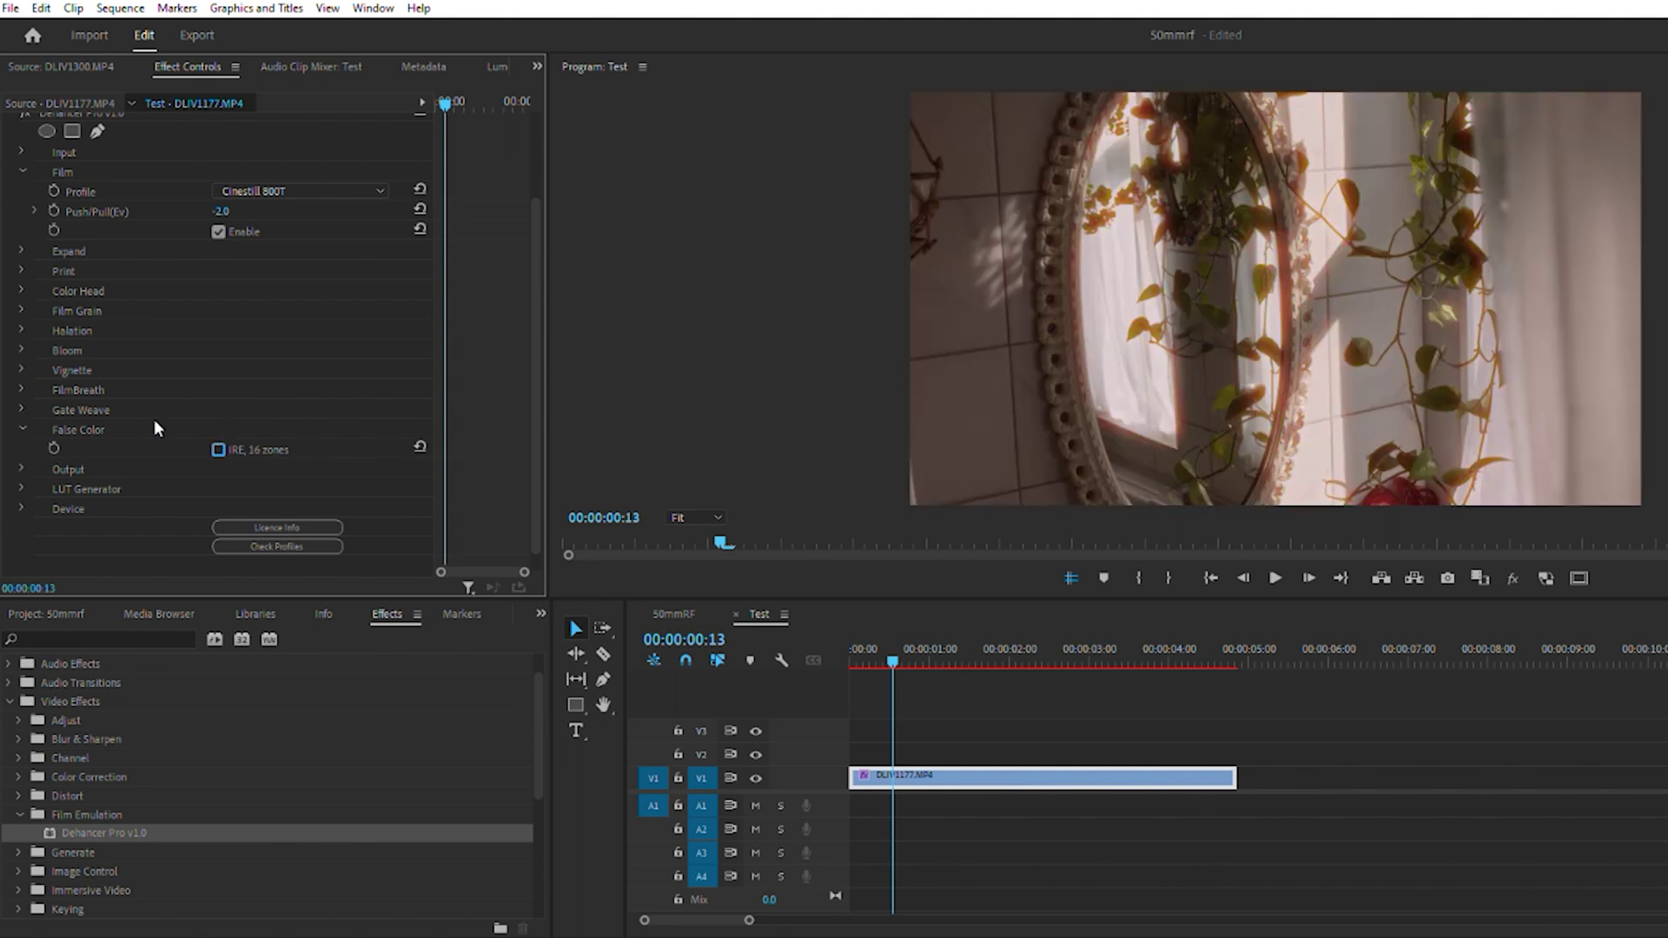
click(18, 371)
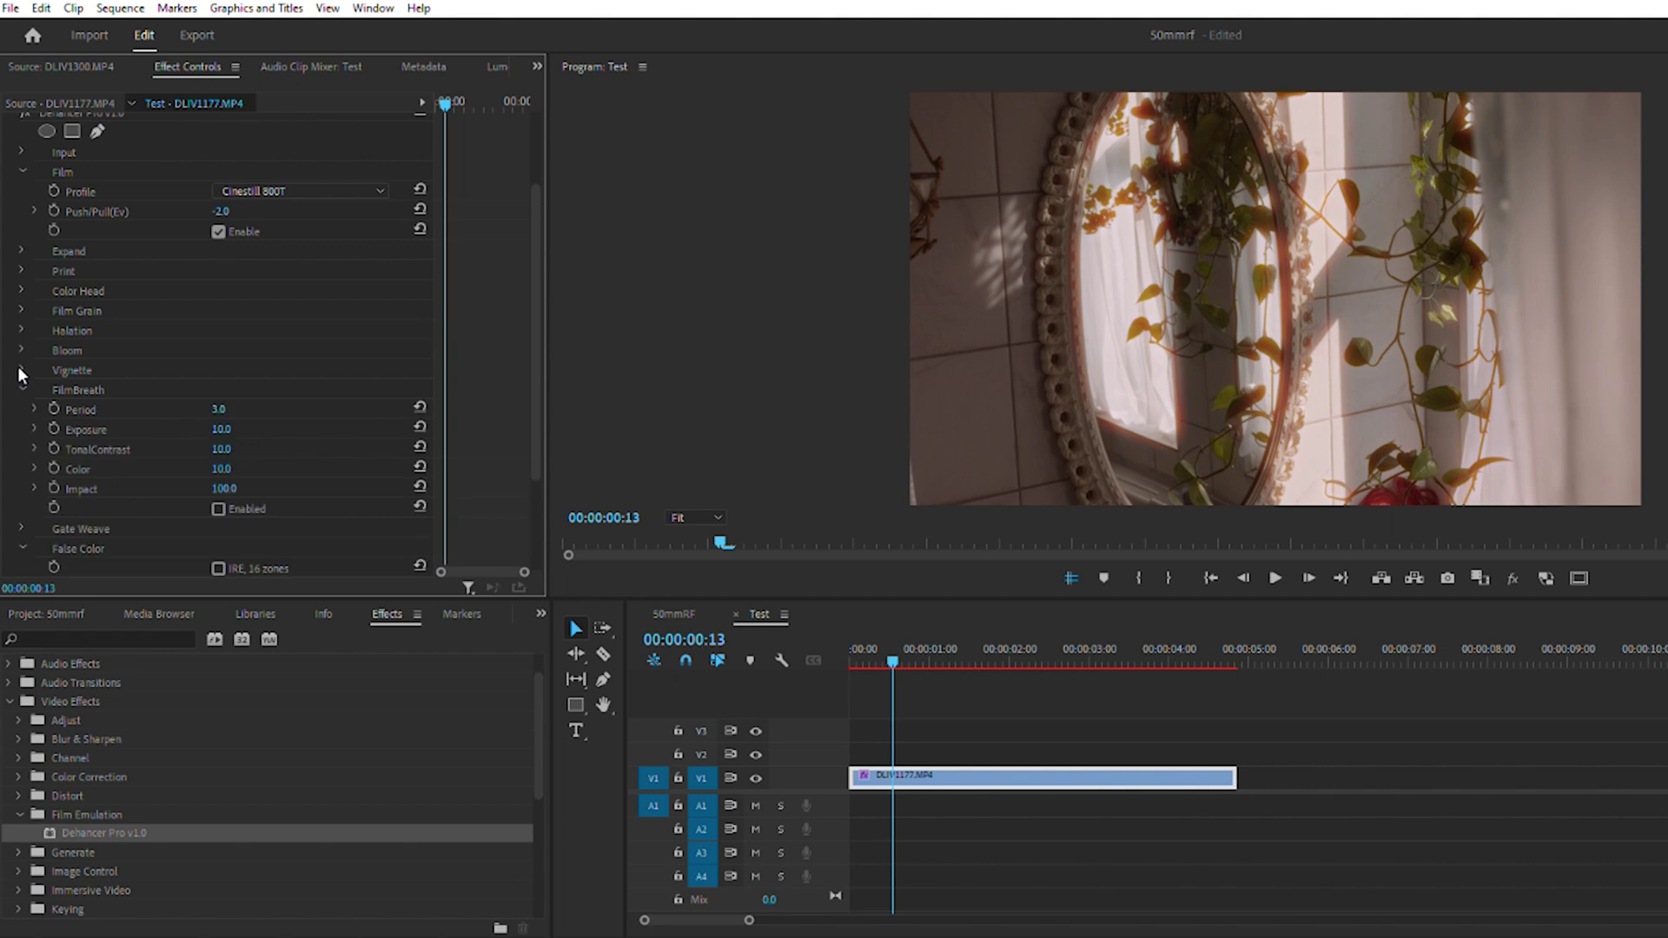
click(18, 371)
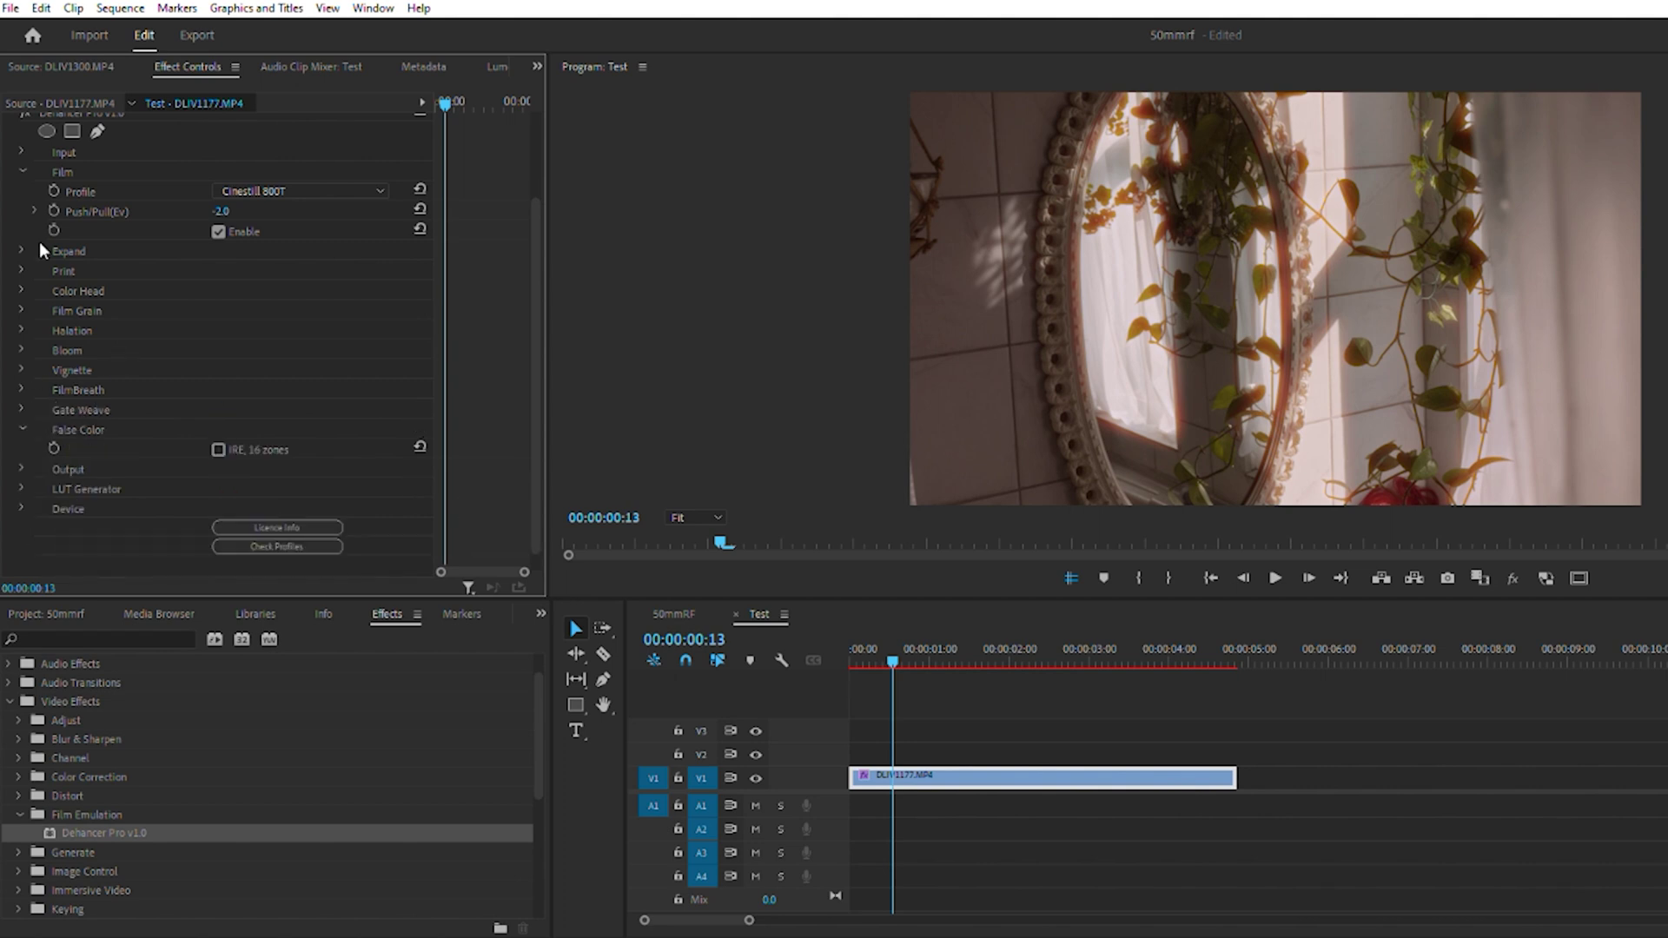
click(26, 153)
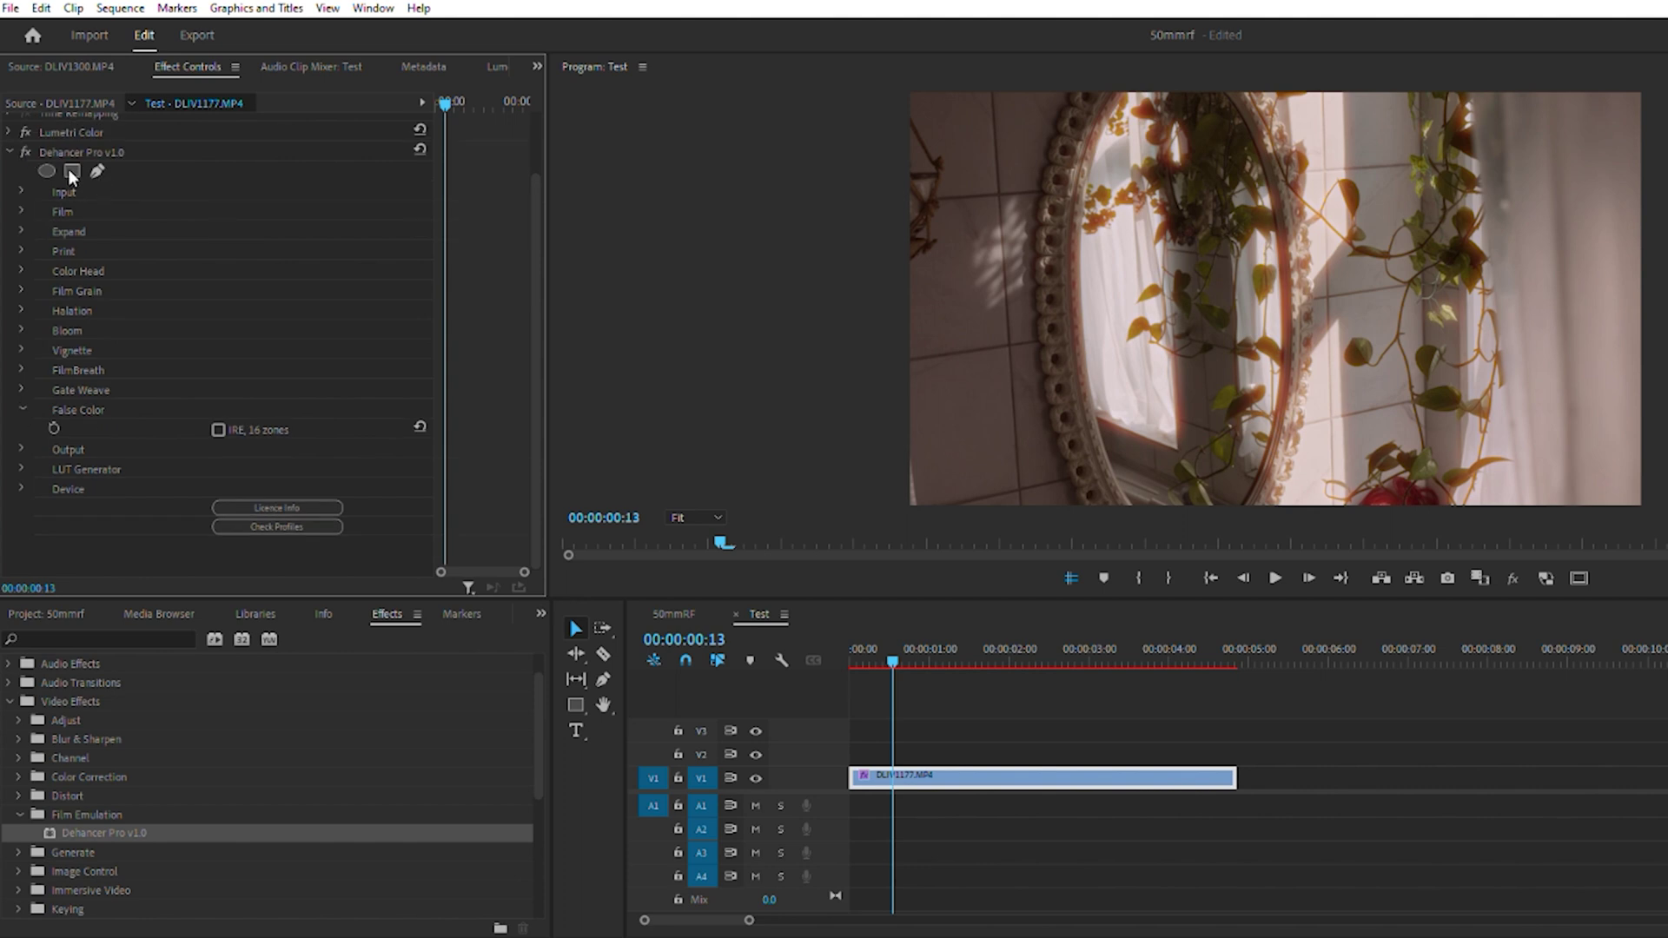
Step: Check the Input settings and browse the film profiles, keeping Cinestill 800T selected
click(22, 189)
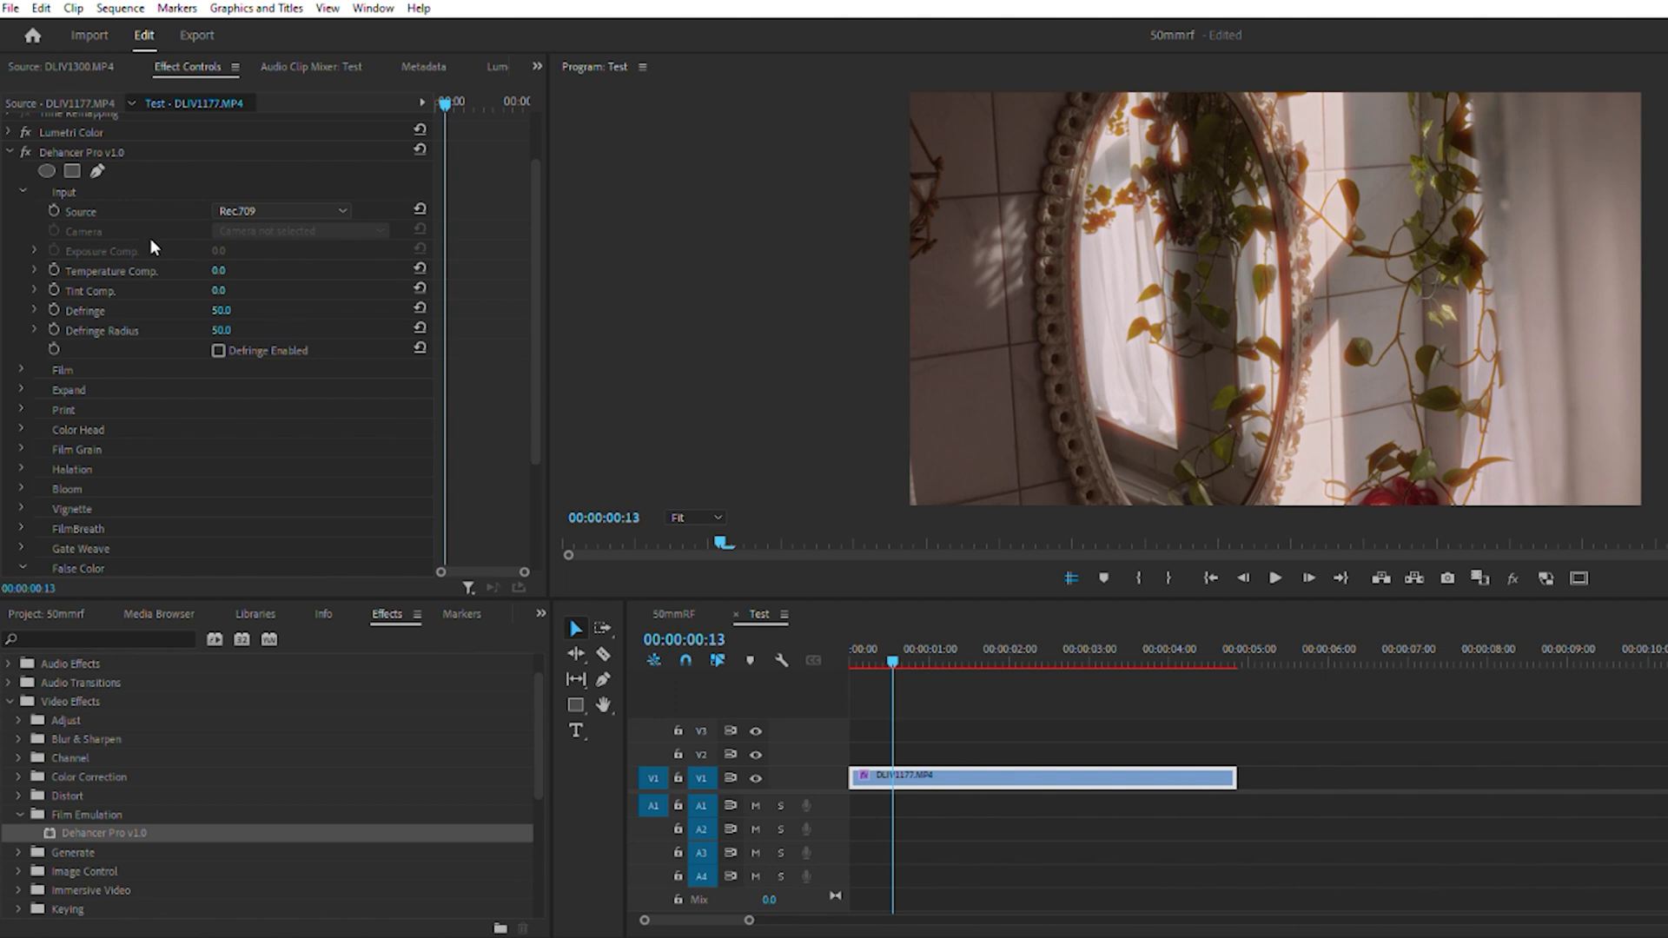
click(21, 189)
click(22, 211)
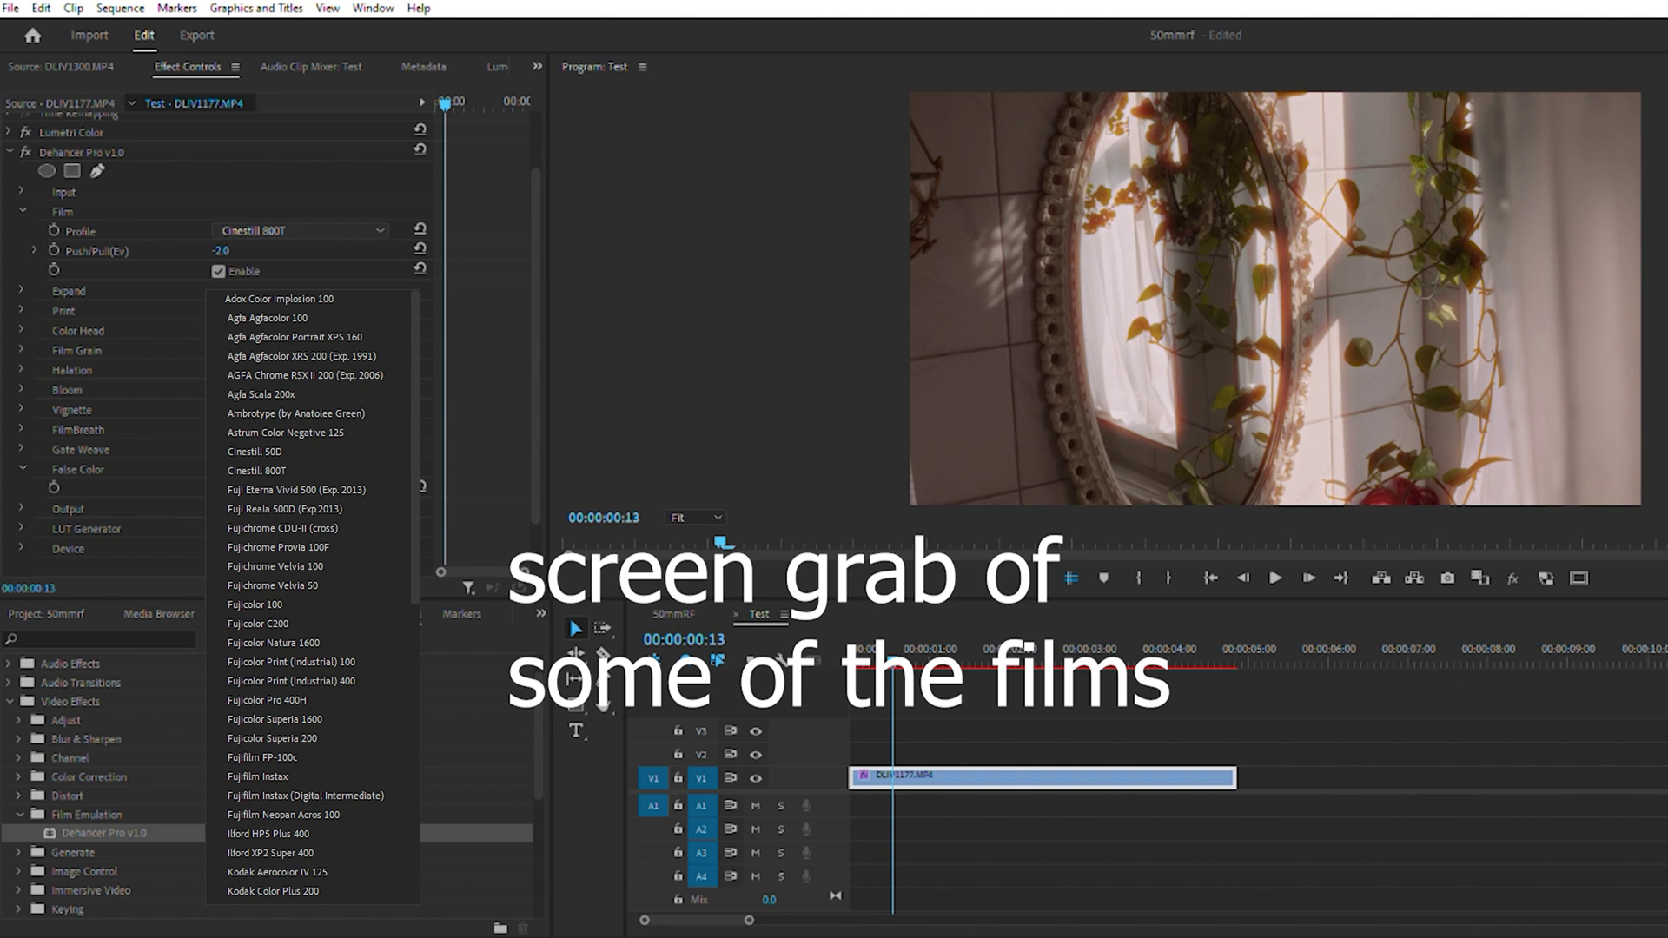
key(Escape)
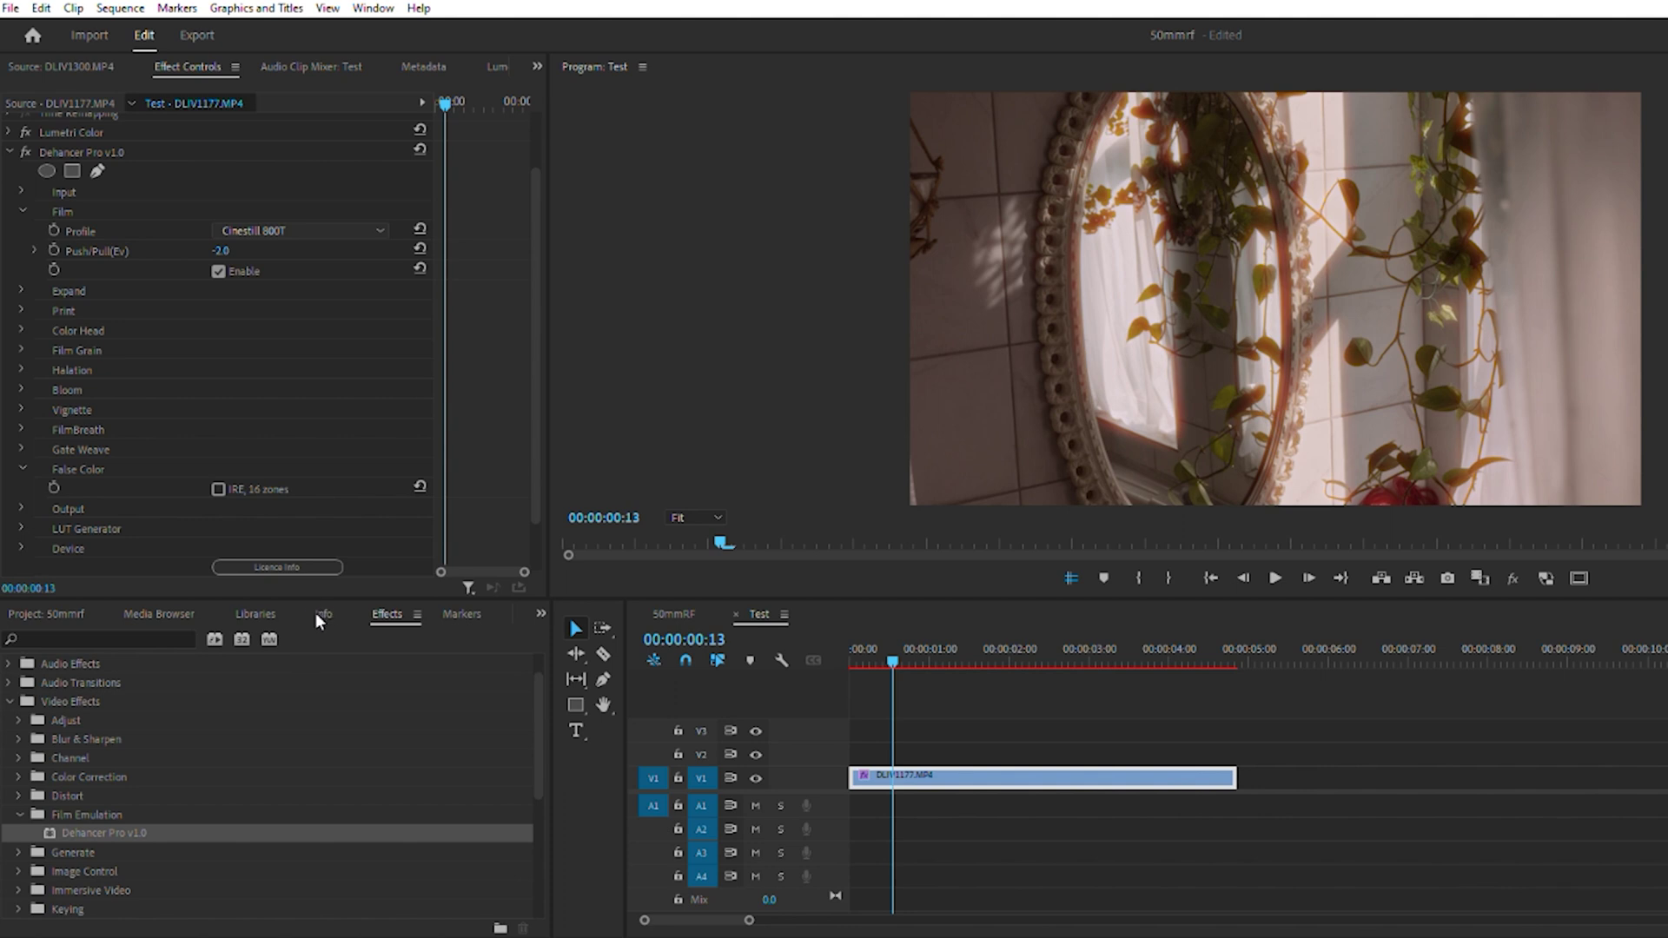
scroll(331, 669, down, 1)
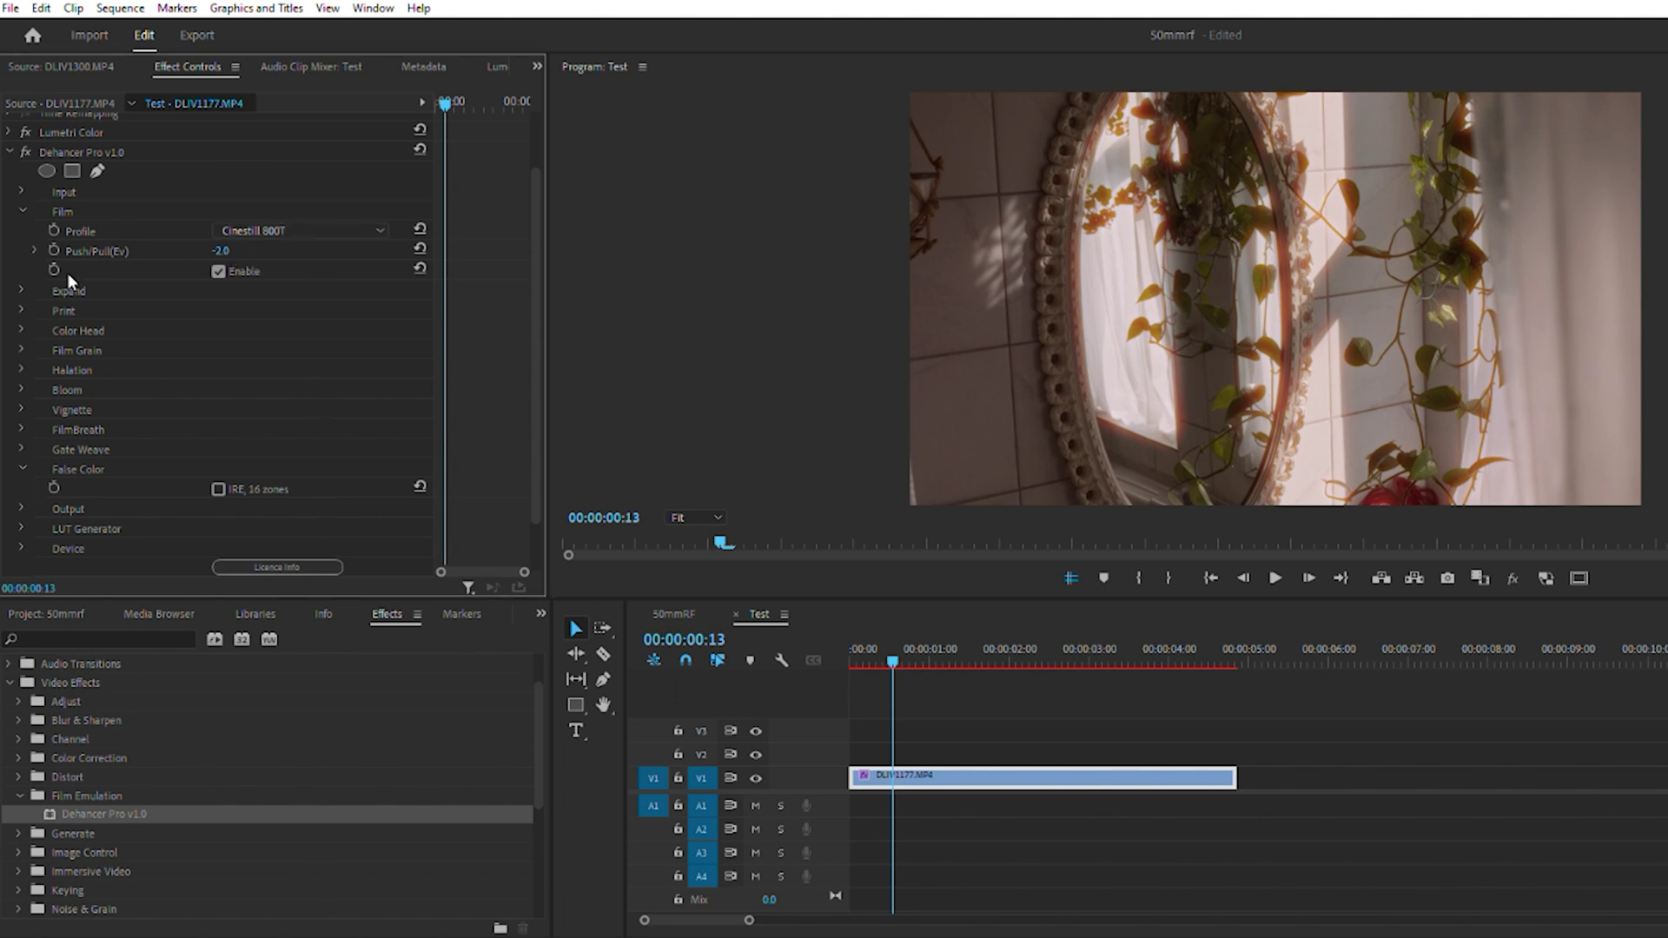
Step: Try an Expand Black Point of 24, reset it to 0.0, then reveal the Print settings
click(19, 270)
drag(220, 297, 259, 302)
click(420, 306)
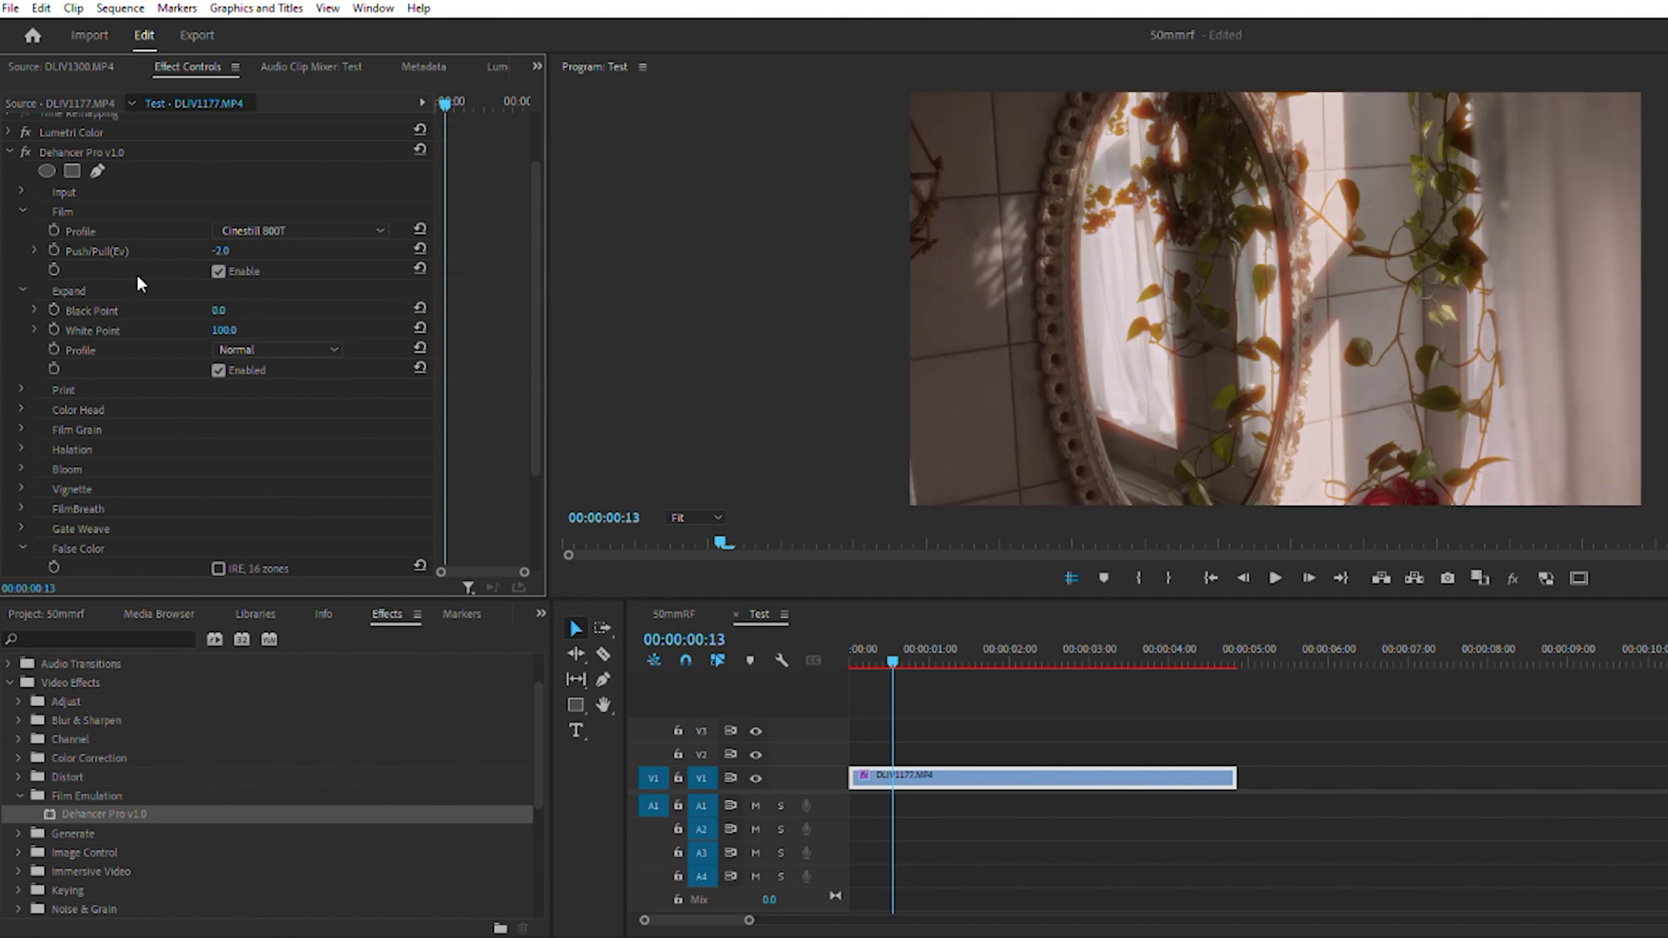
click(22, 287)
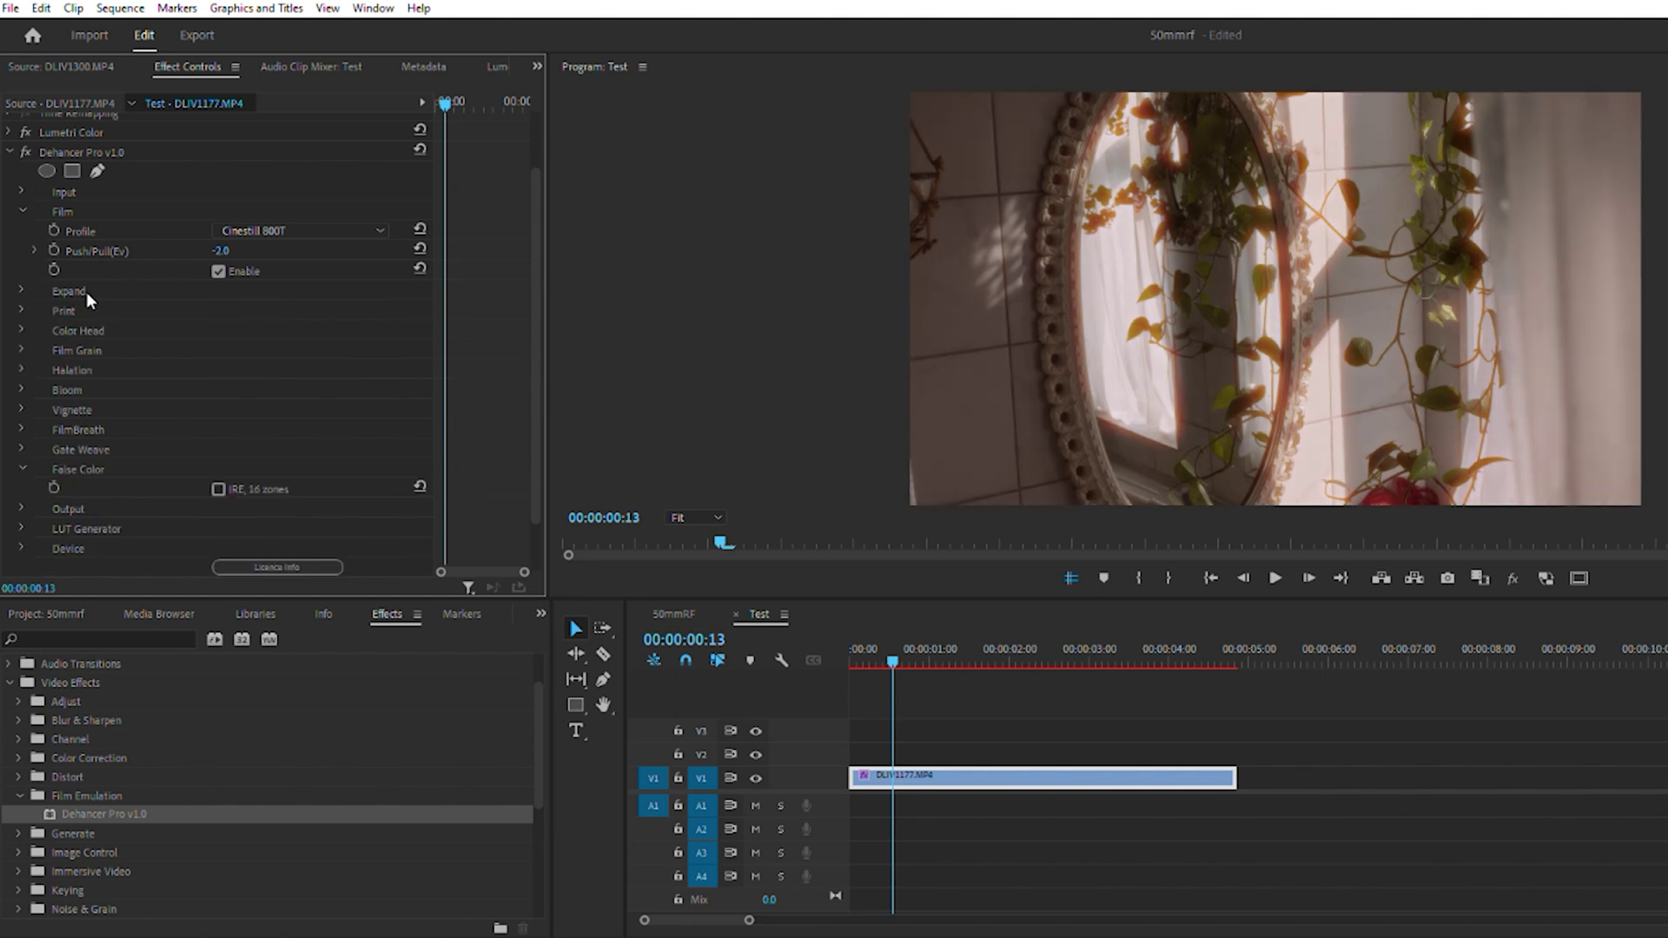
click(24, 290)
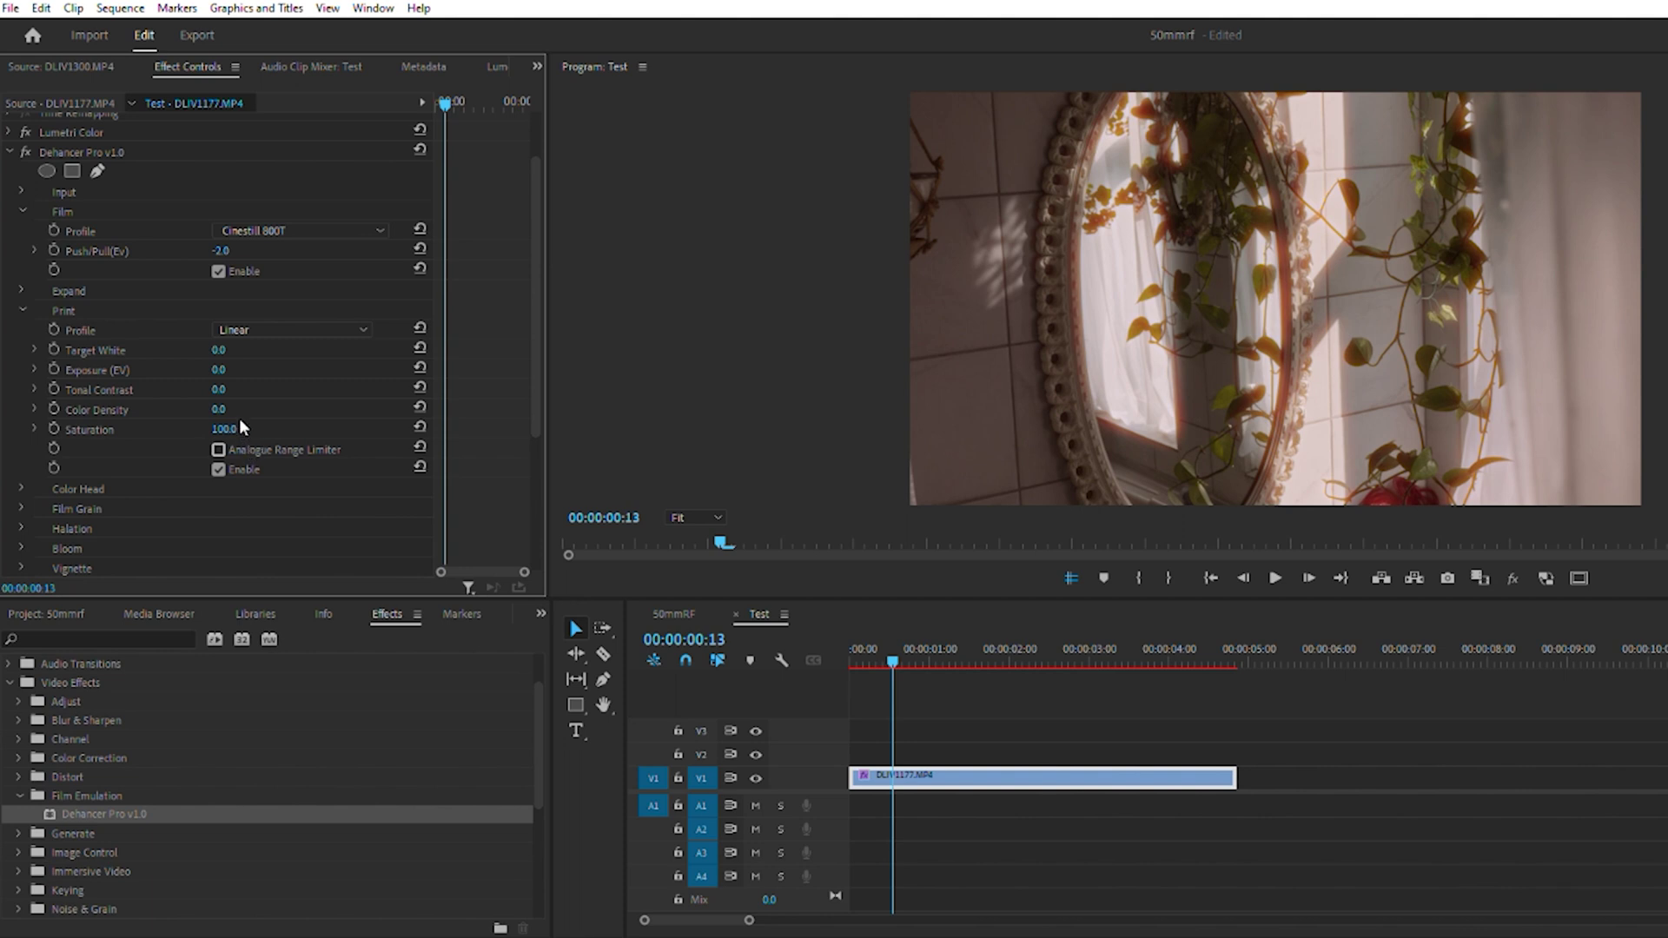
Step: Close Print and look over the Color Head settings before moving to Film Grain
click(19, 291)
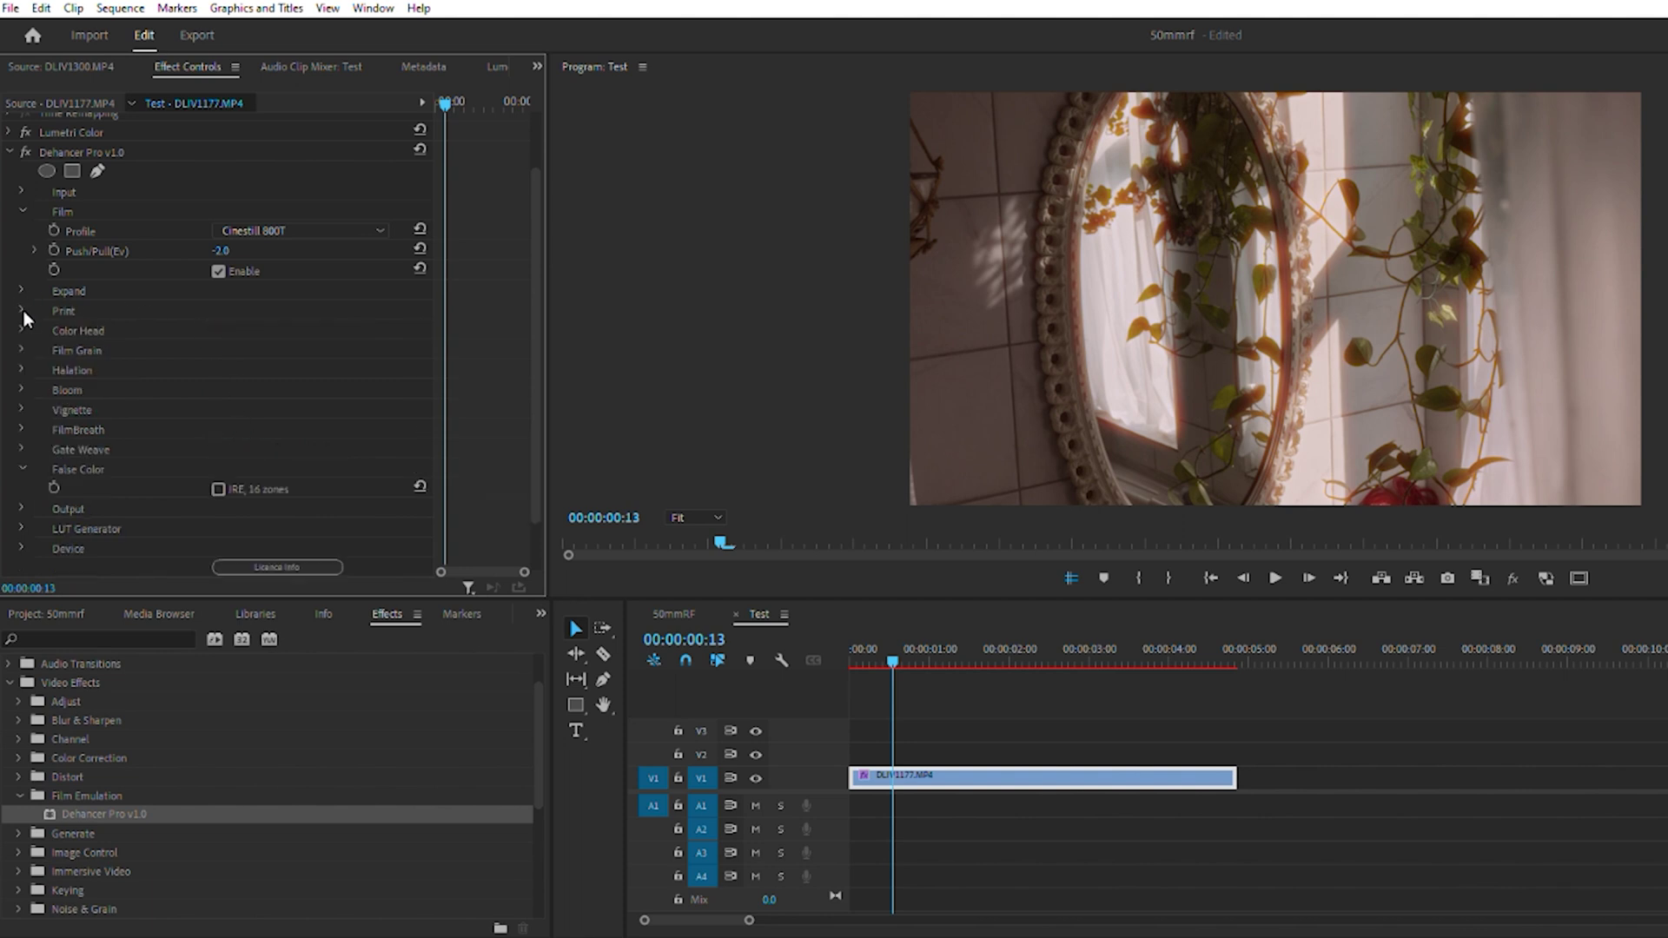
click(23, 311)
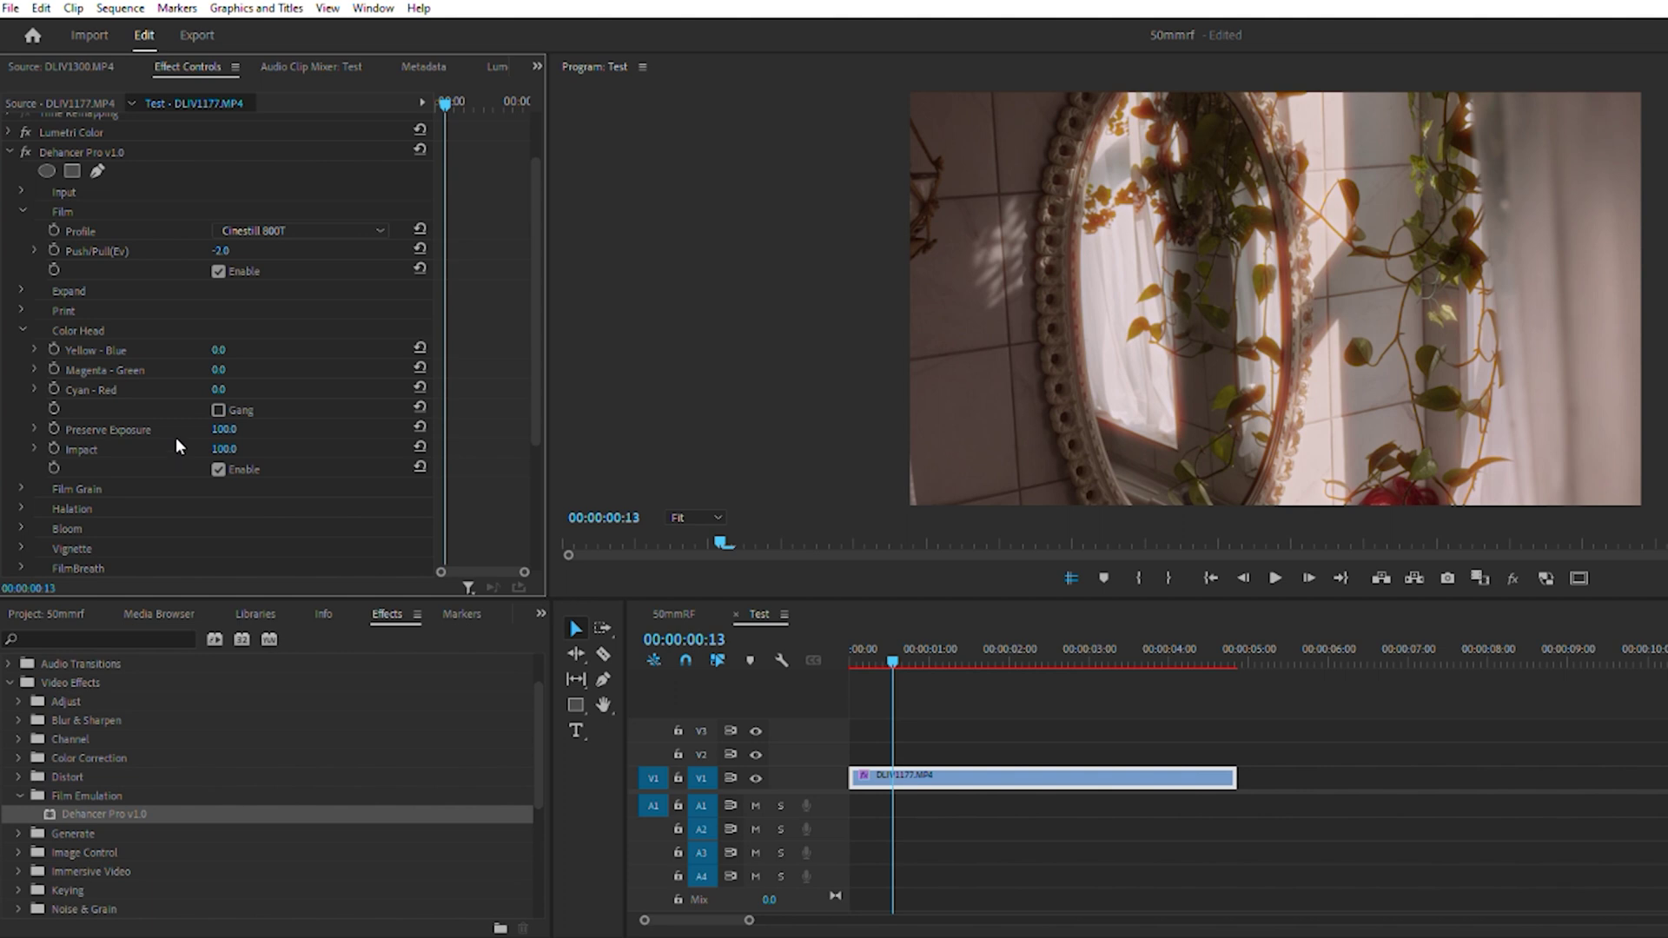
click(24, 328)
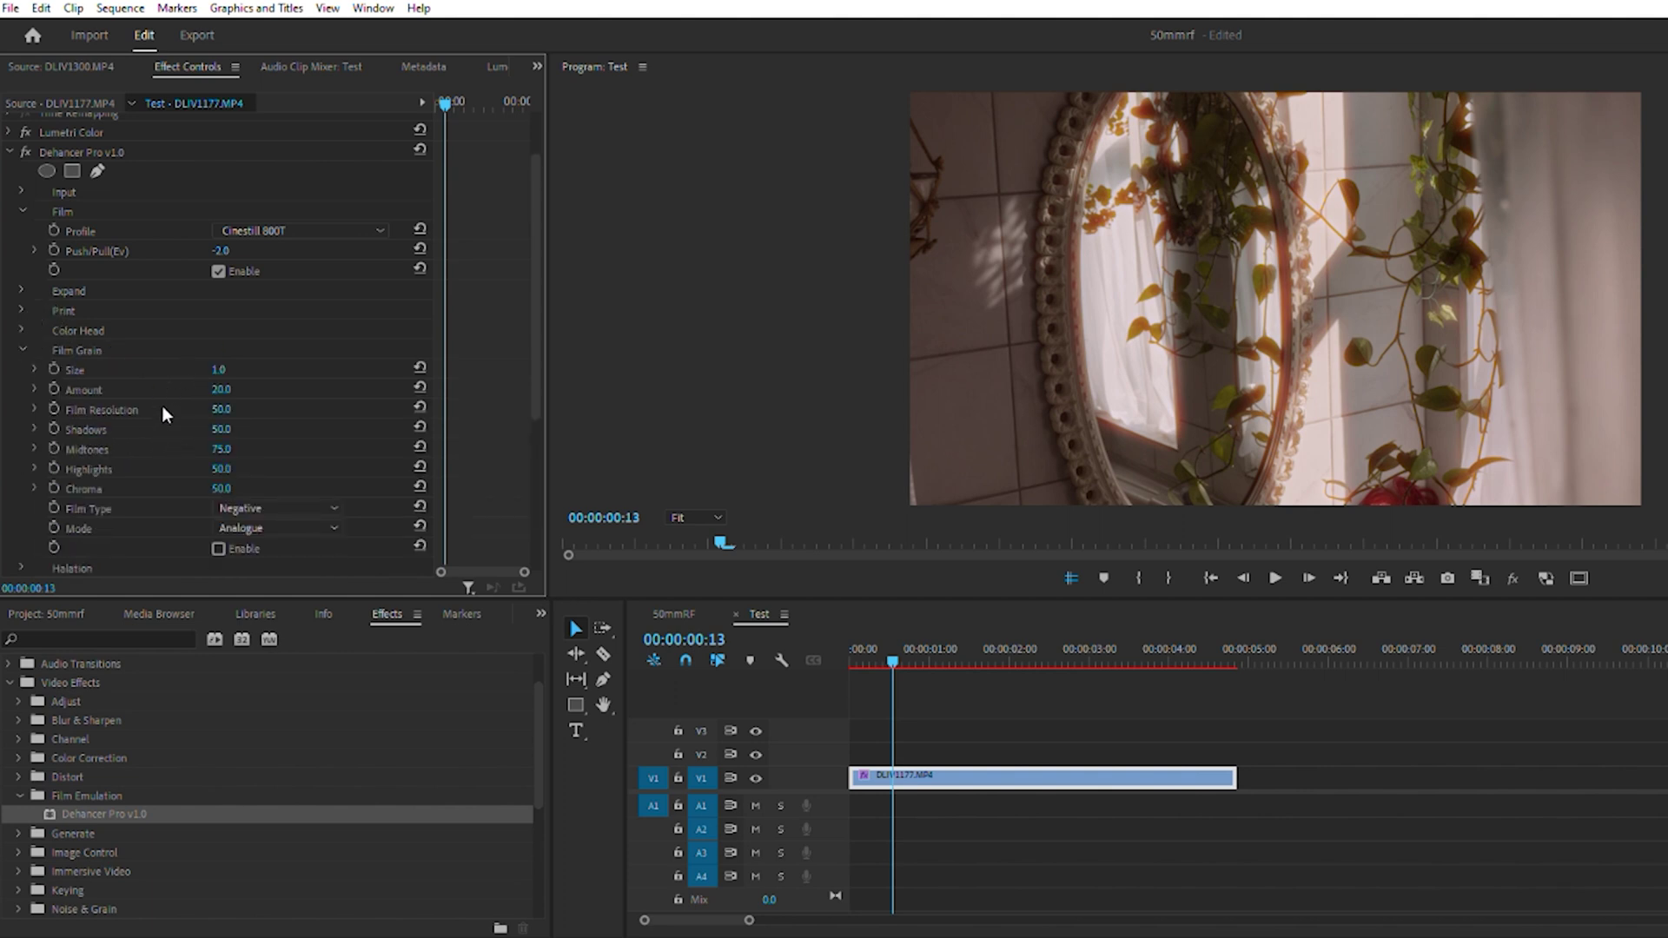
Step: Set the Film Grain Size to 12, then undo it back to 1.0
click(218, 369)
text(12)
key(Return)
key(ctrl+z)
Step: Close Film Grain, review Vignette, then collapse the Vignette, FilmBreath and False Color sections
click(19, 327)
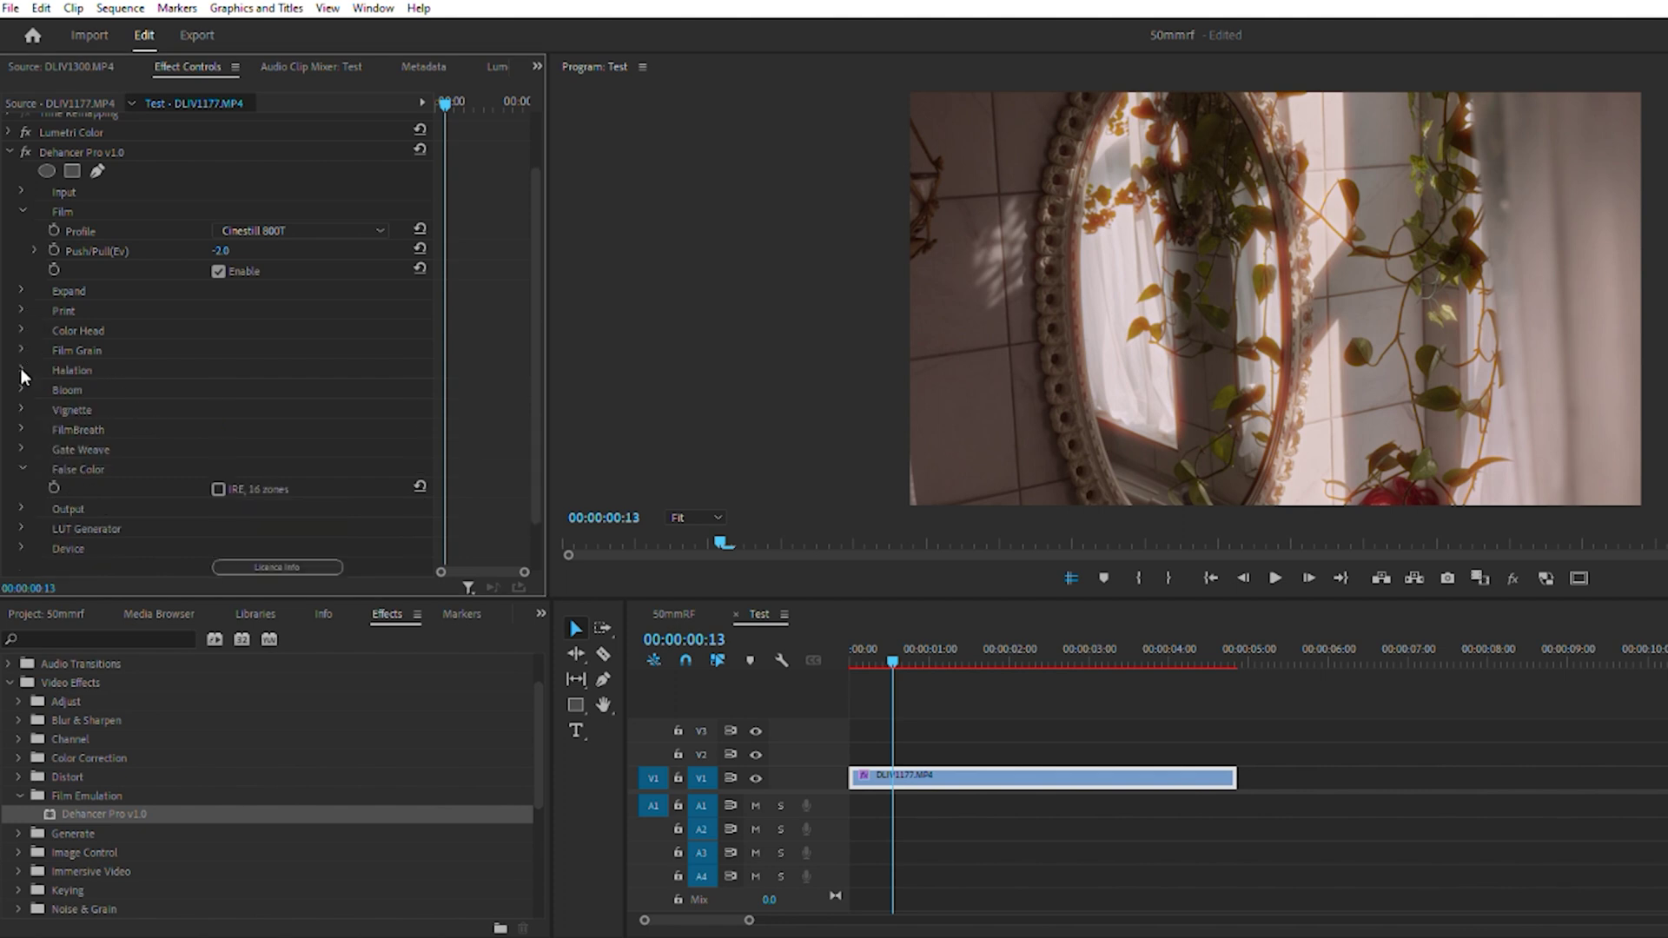
click(21, 409)
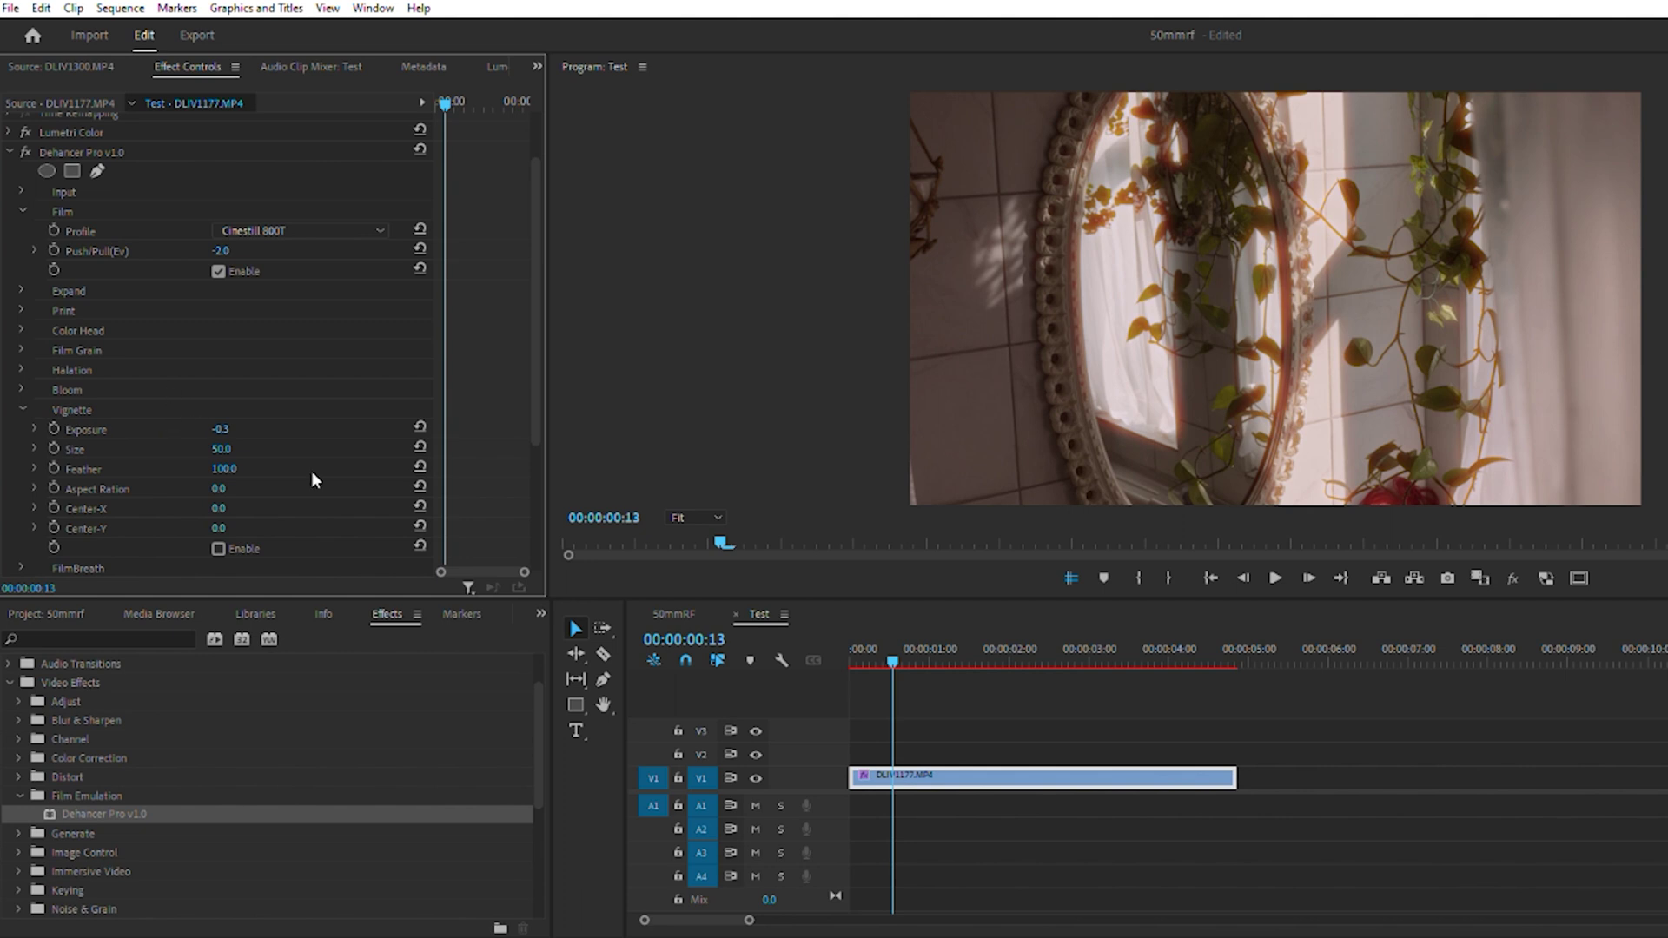
click(22, 401)
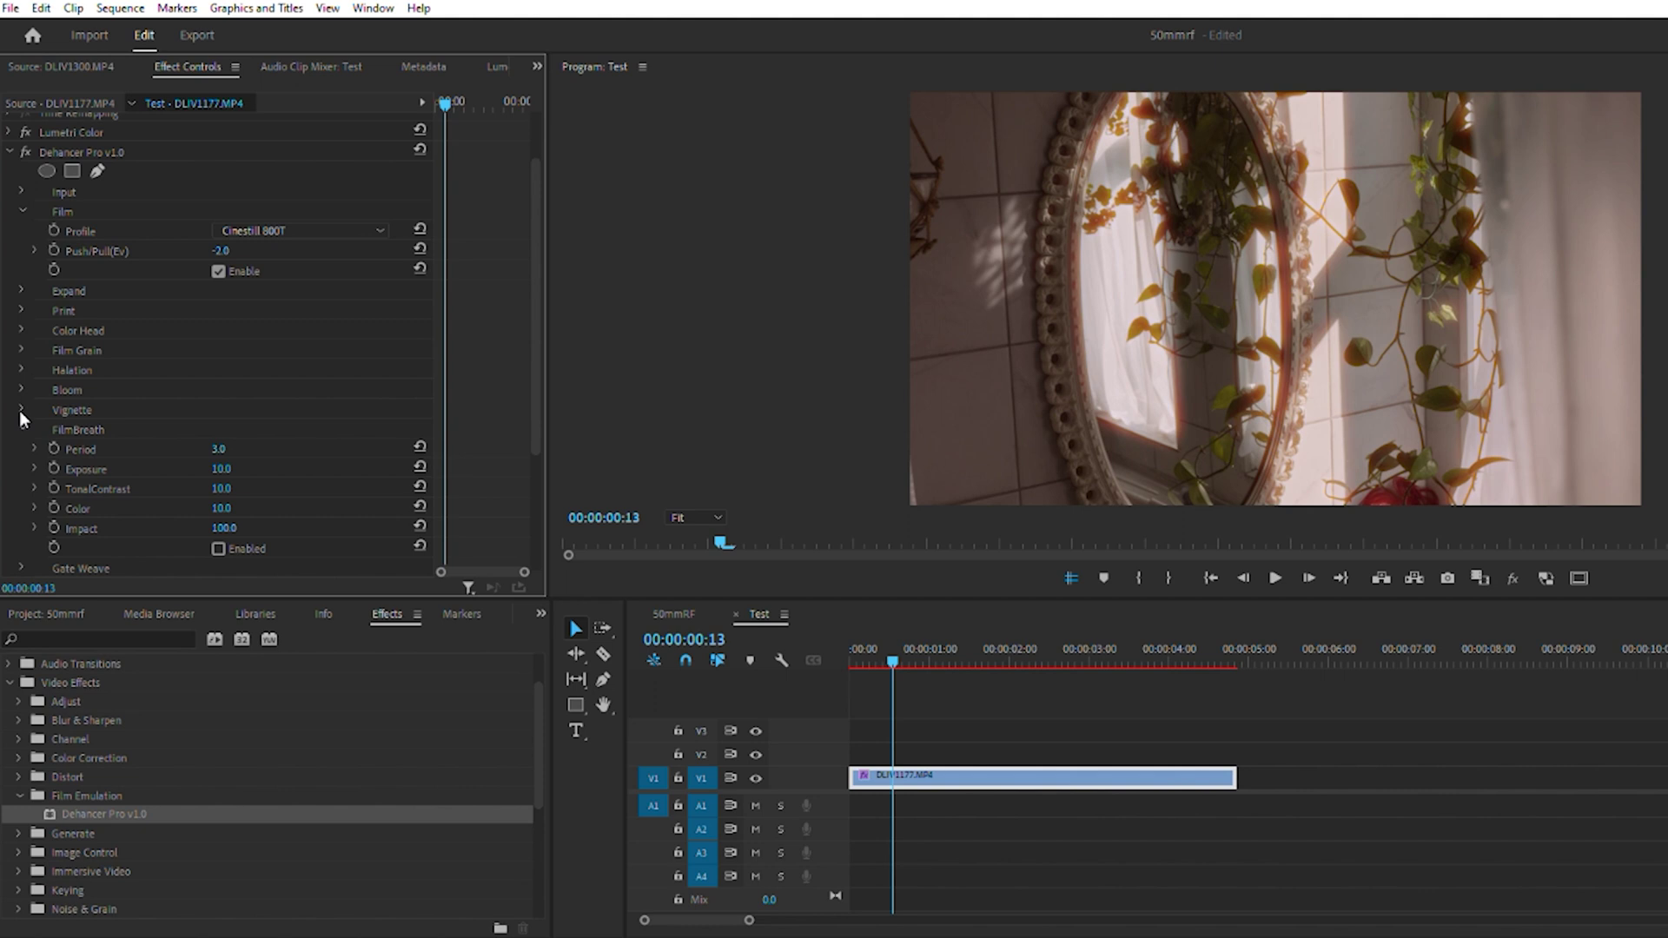
click(21, 424)
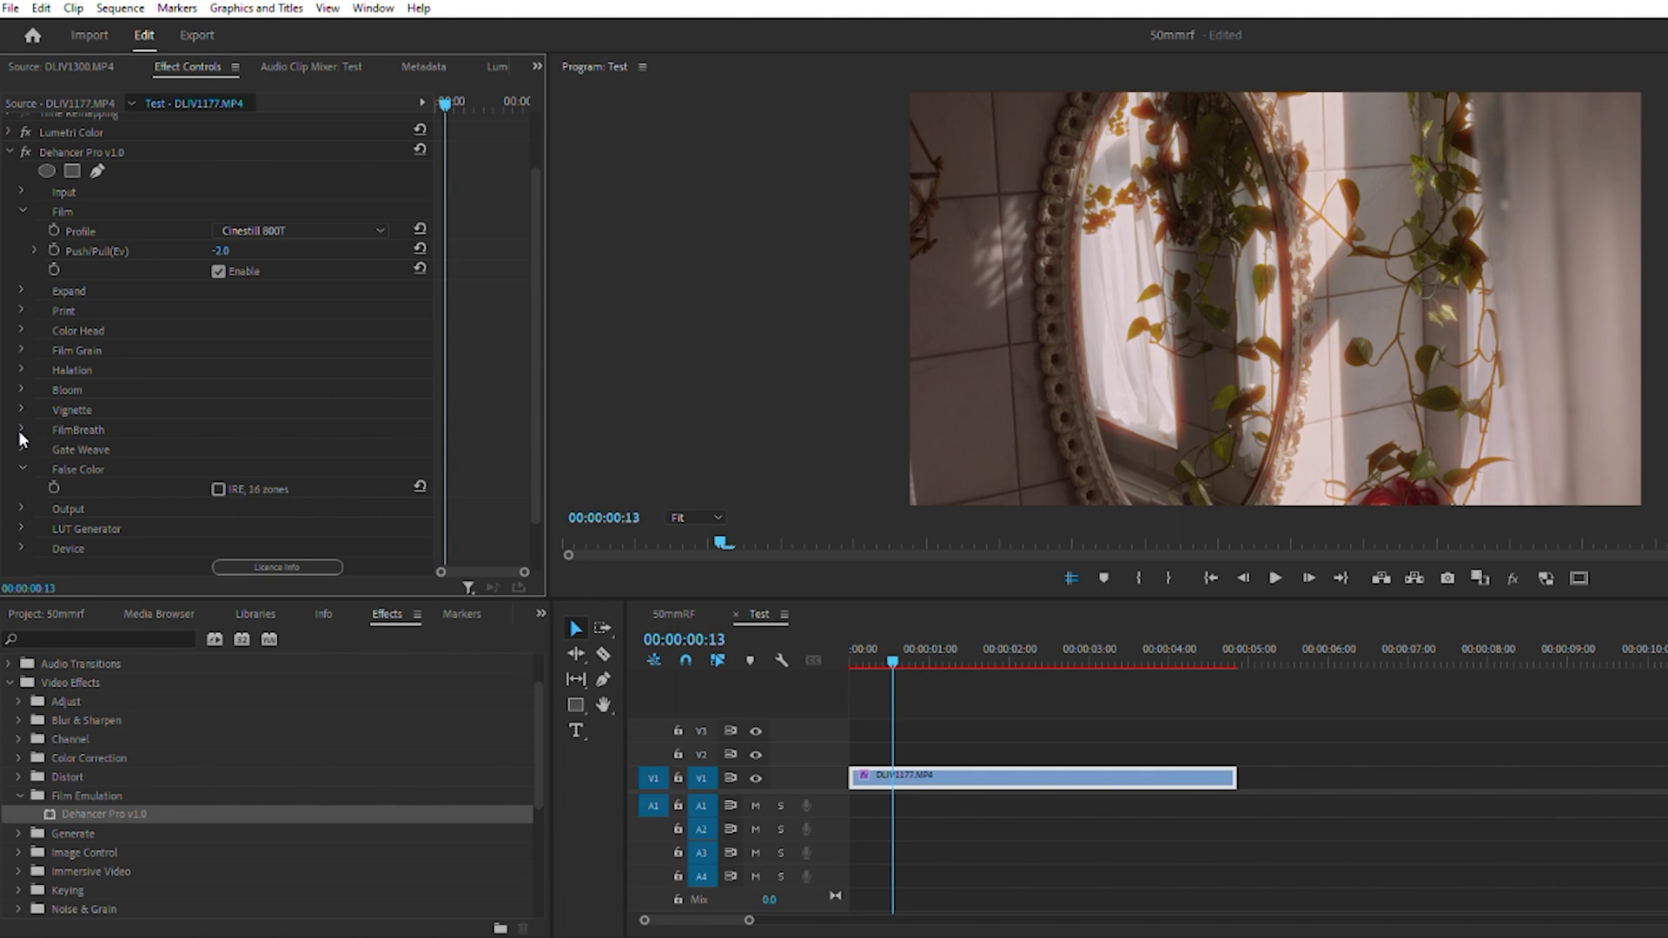
click(21, 469)
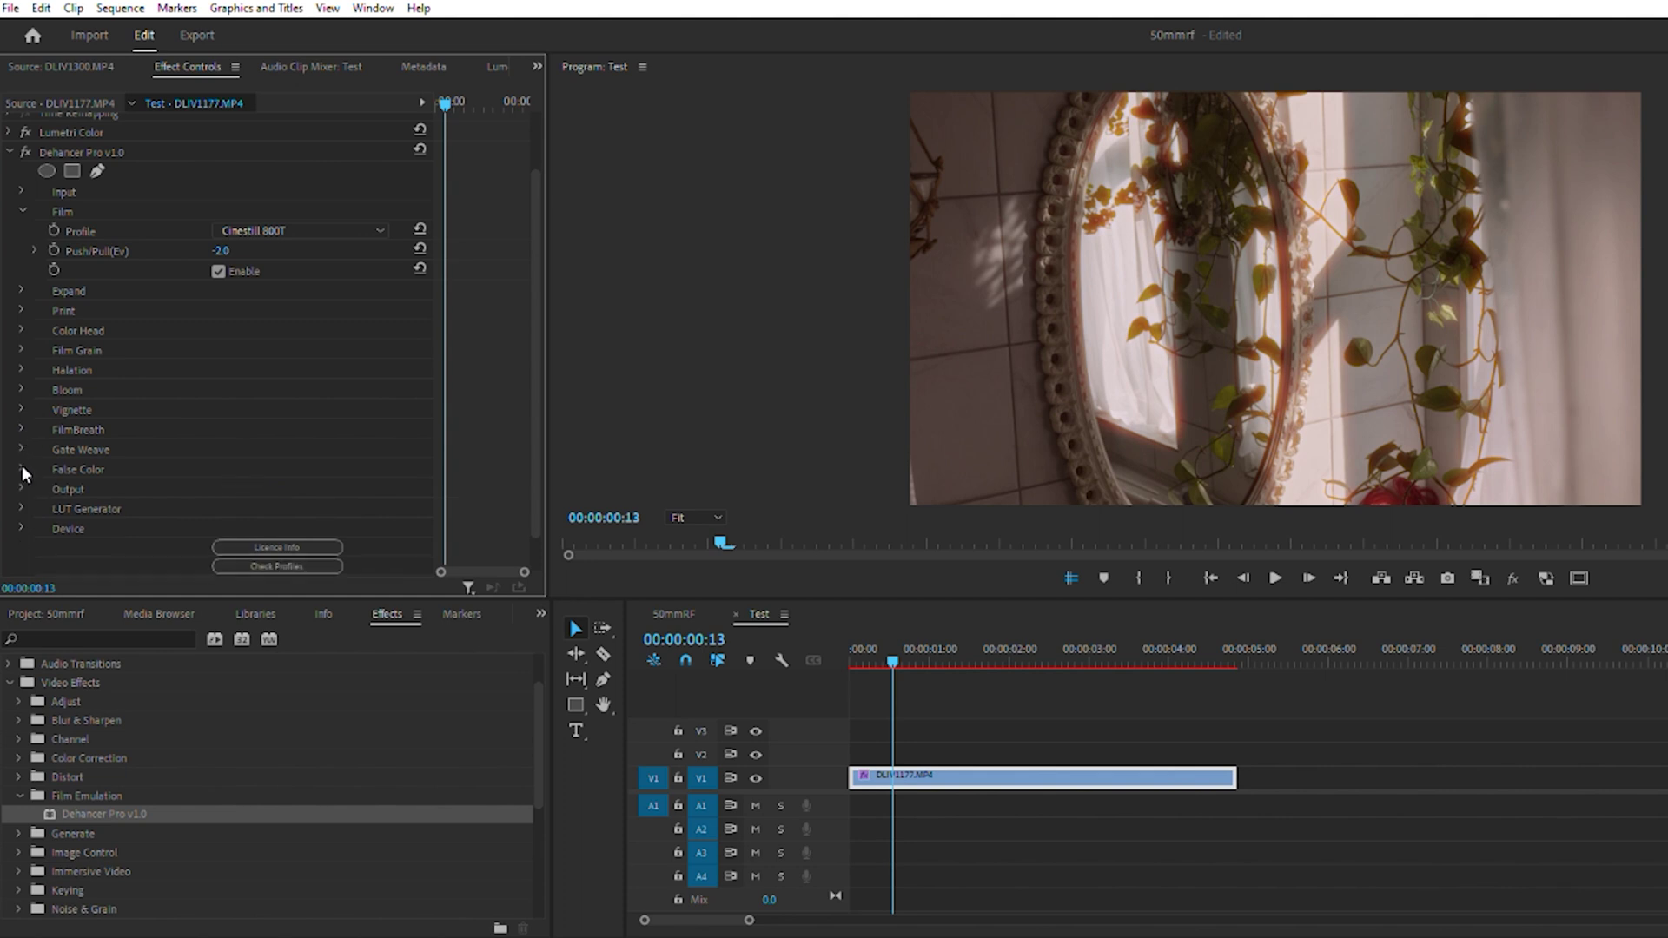
Step: Compare Output Total Impact at 100 and 41, then collapse Output and show the LUT Generator
click(22, 470)
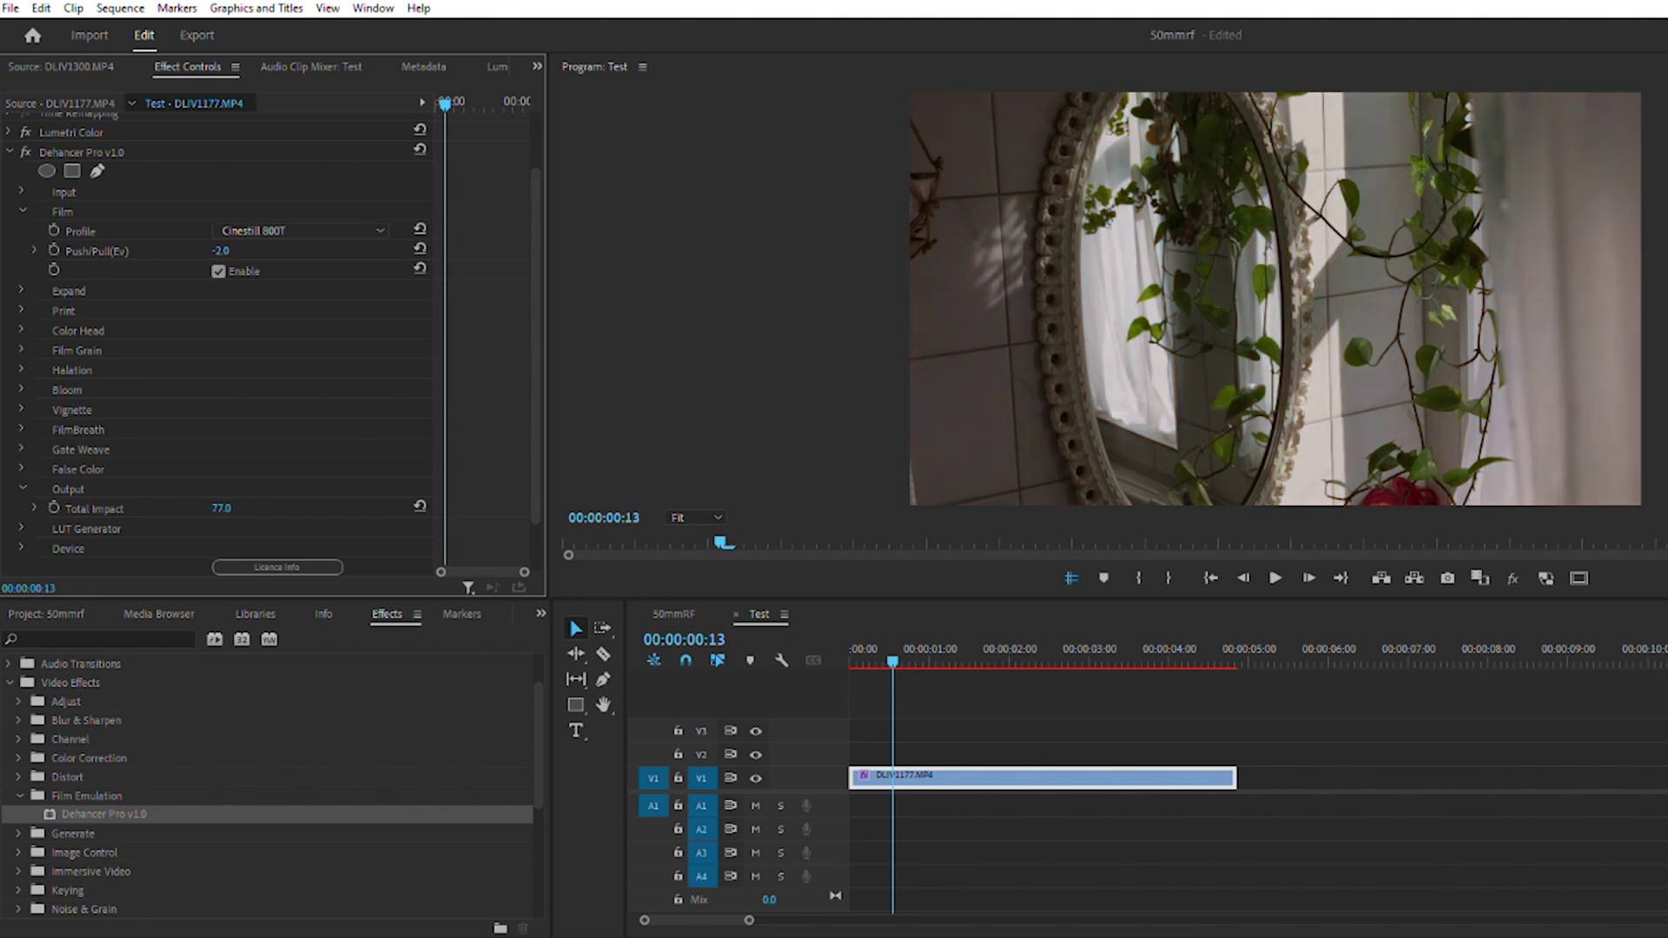
drag(222, 508, 247, 508)
drag(222, 508, 229, 508)
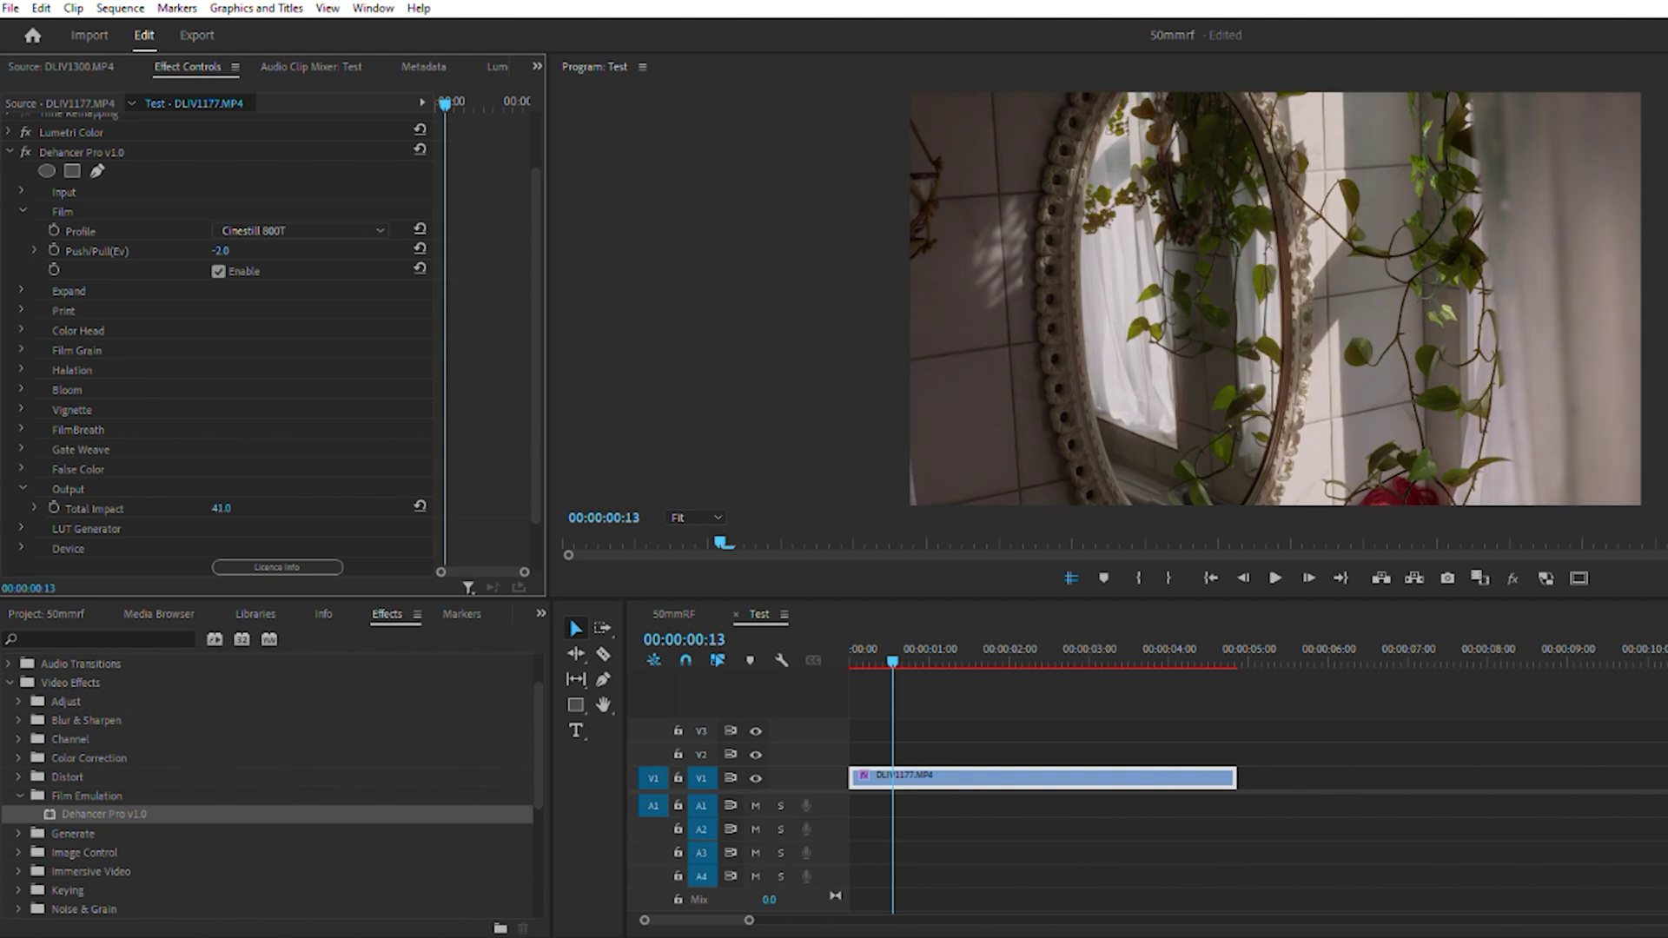
click(21, 489)
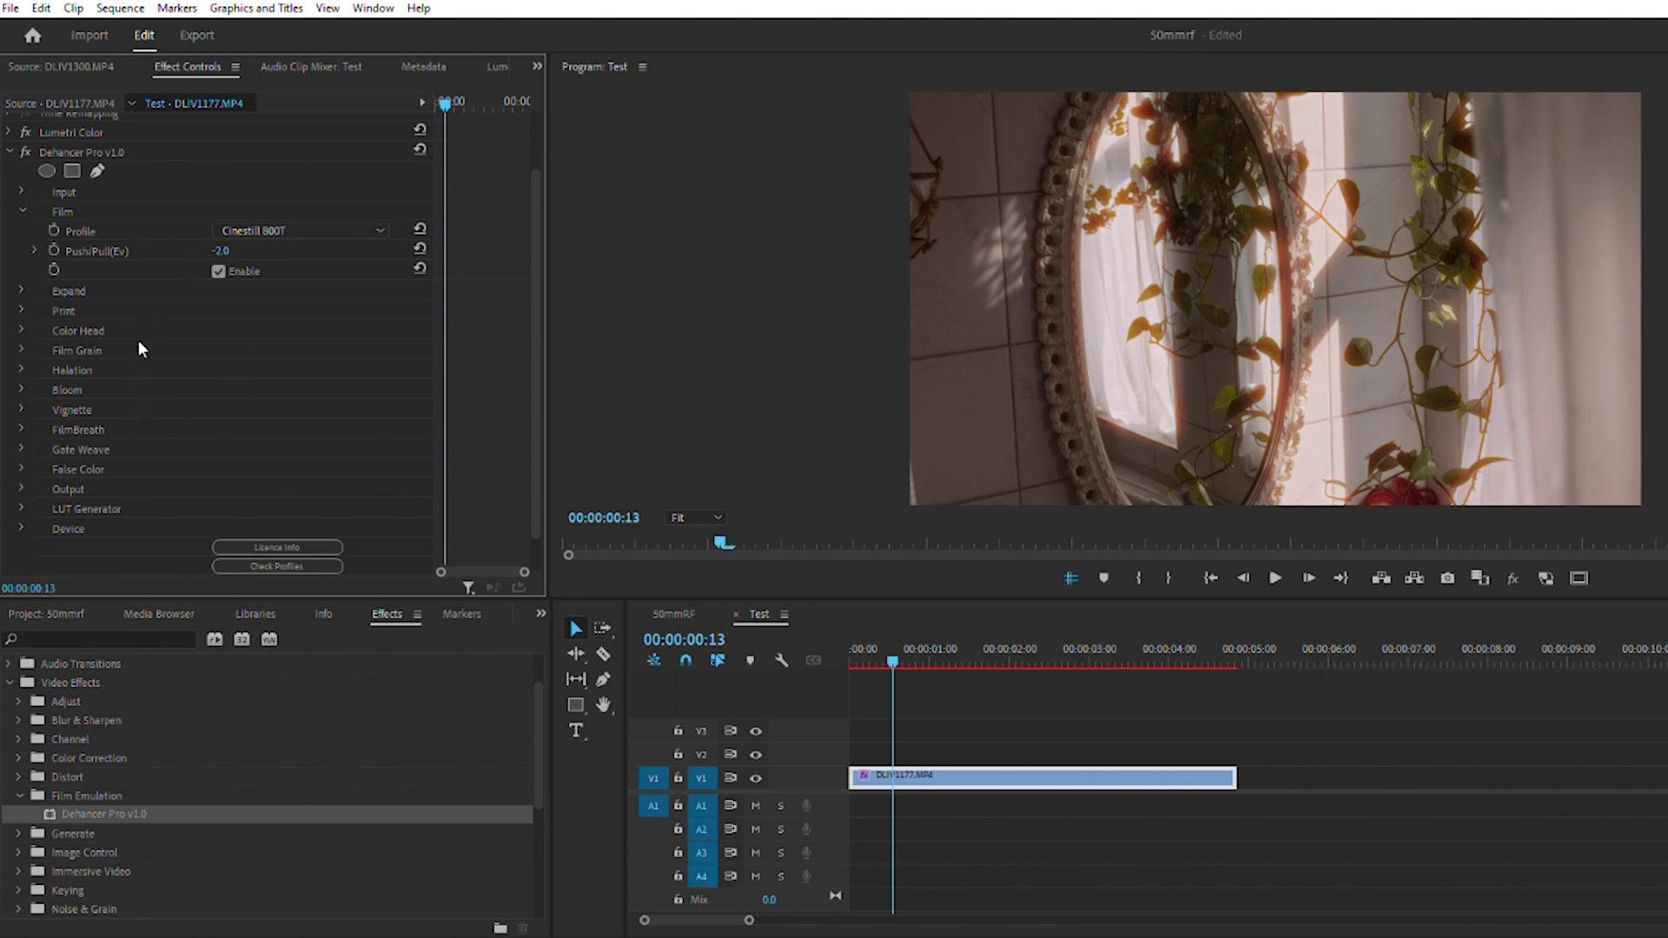
click(24, 504)
Step: Scroll down the LUT Generator settings to reveal the LUT size and Export LUT option
scroll(174, 512, down, 2)
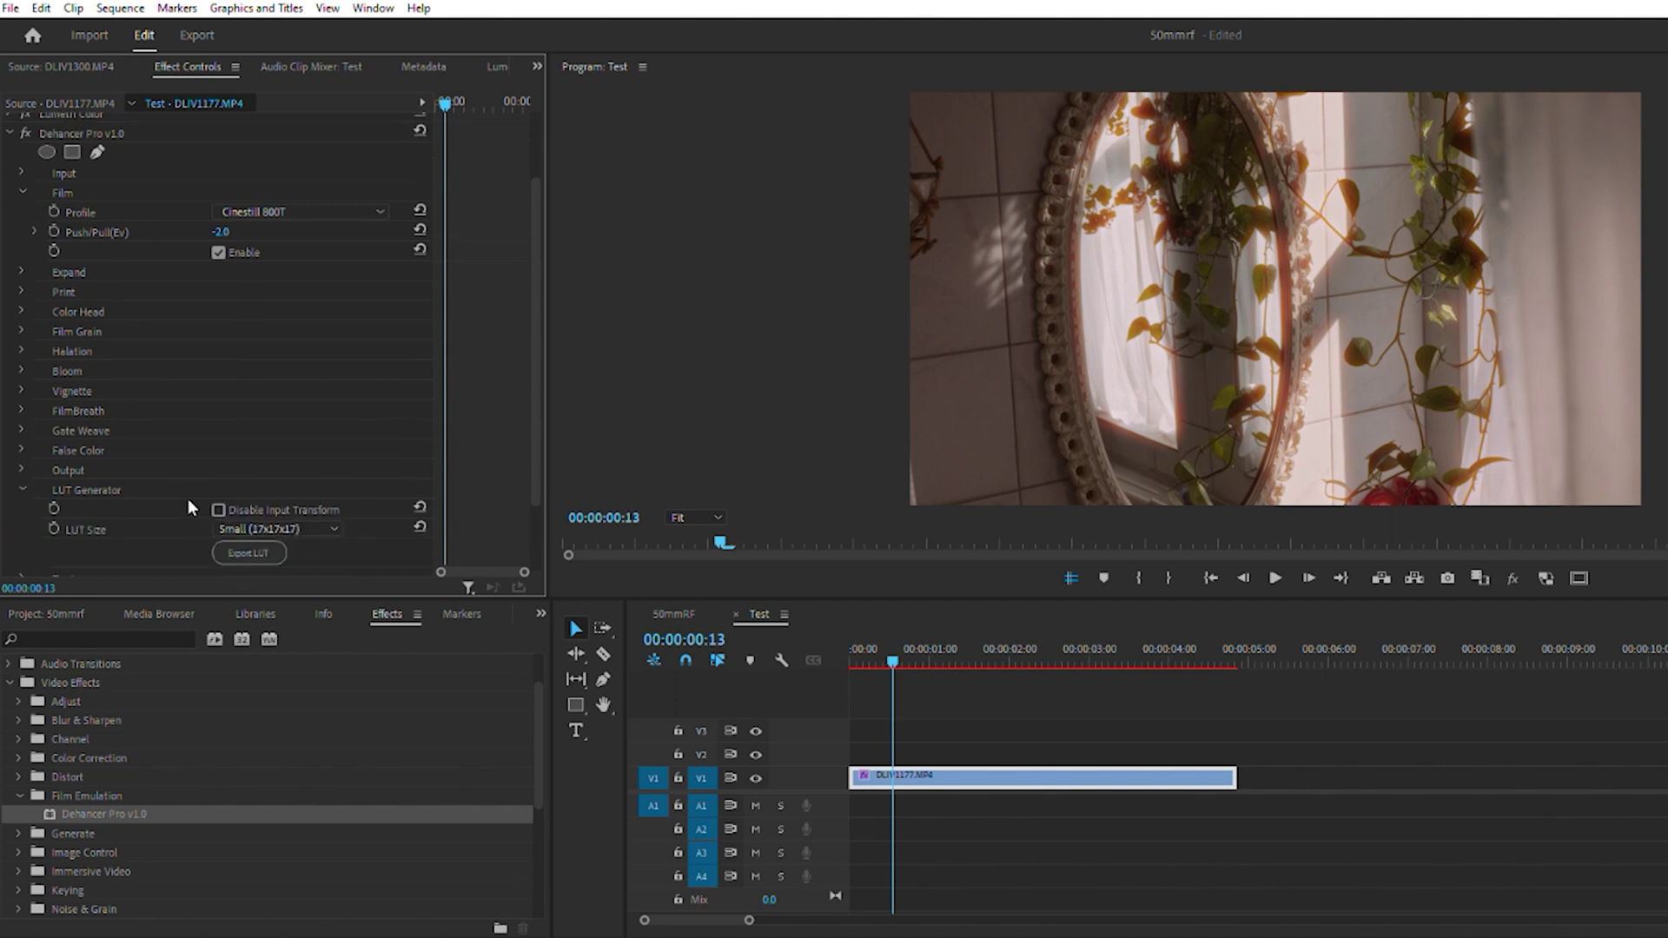
scroll(87, 520, down, 1)
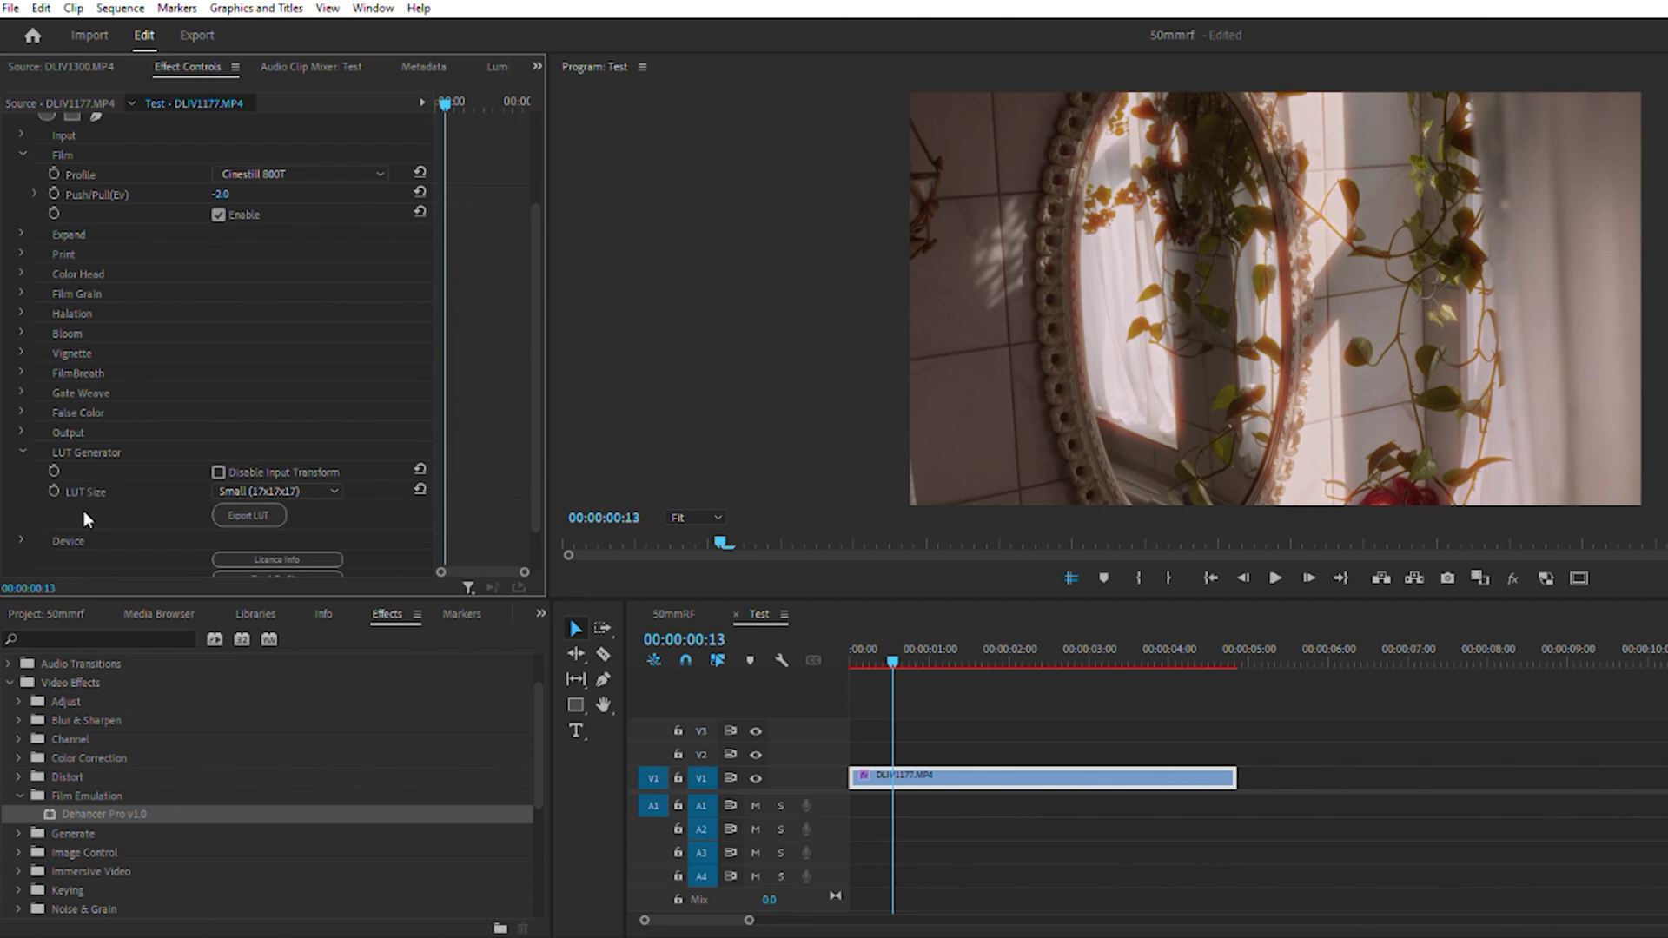